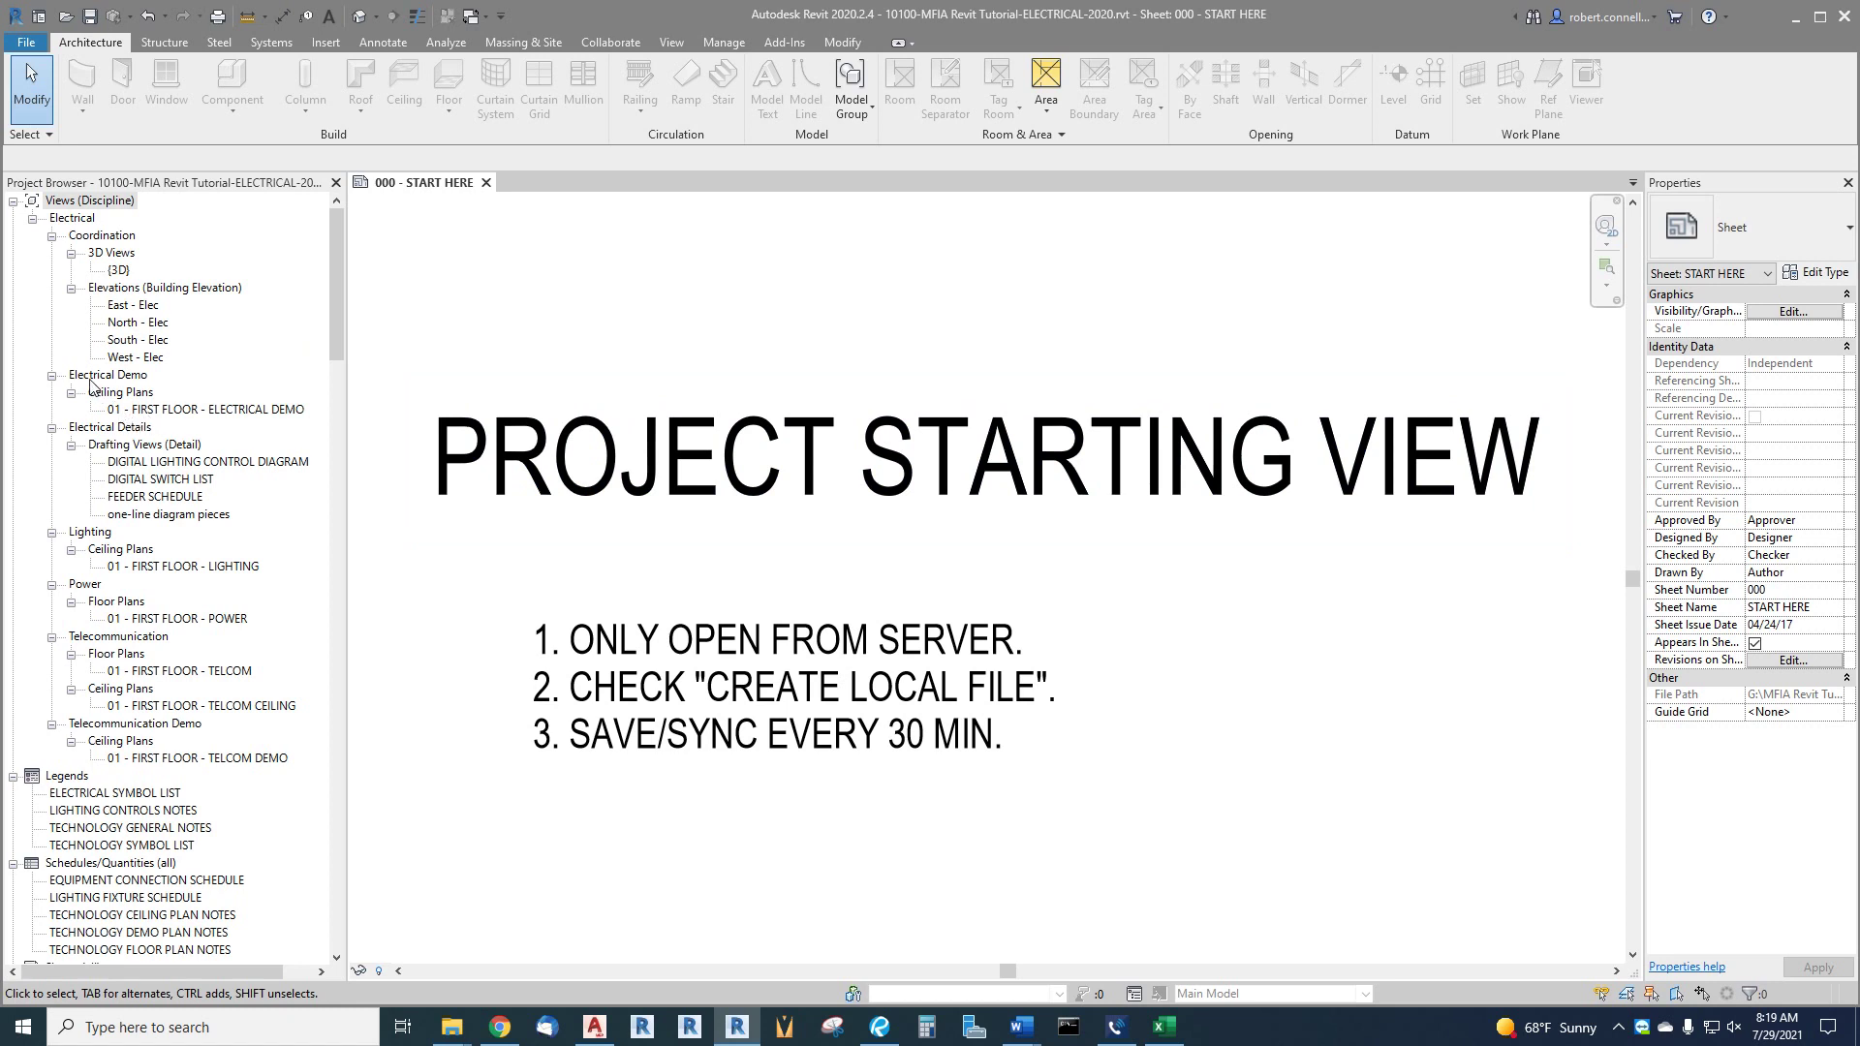
Collapse the Electrical, Legends, Schedules/Quantities, Sheets and Families groups in the Project Browser.
{"action": "left_click", "coordinate": [32, 218]}
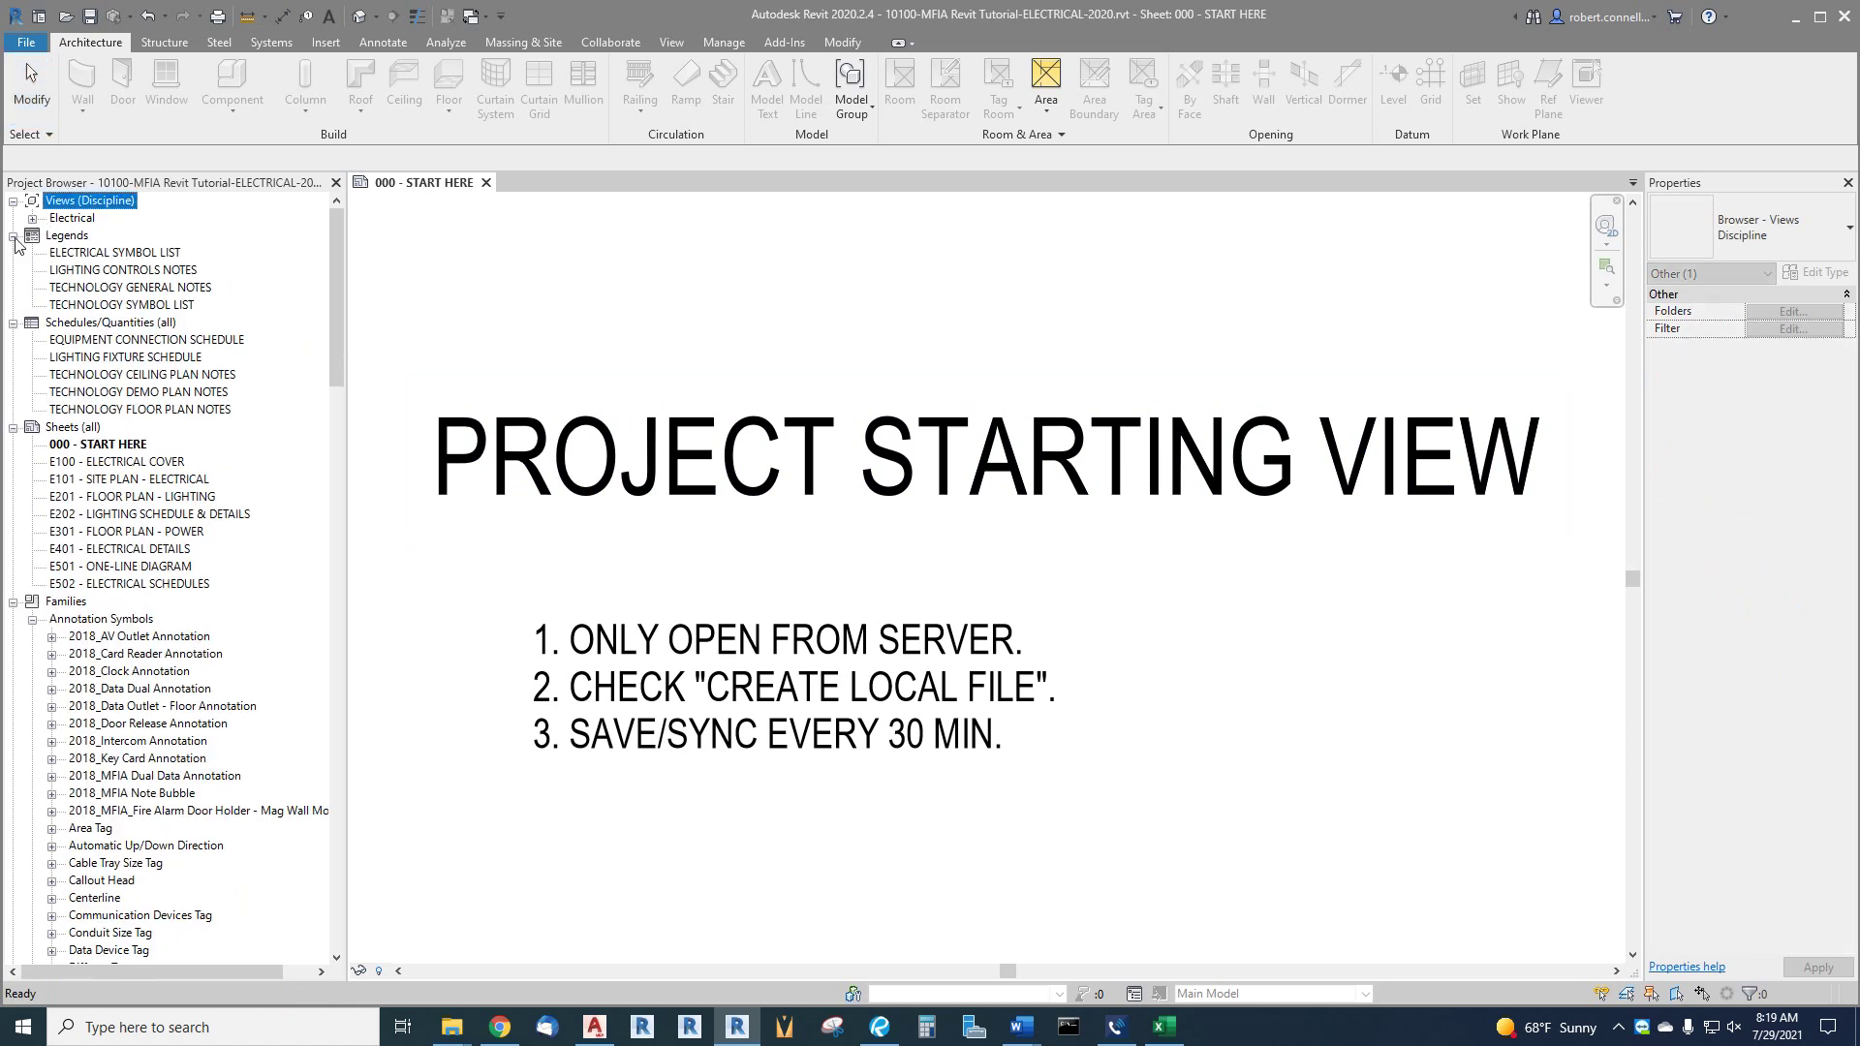
{"action": "left_click", "coordinate": [13, 236]}
{"action": "left_click", "coordinate": [14, 253]}
{"action": "left_click", "coordinate": [14, 271]}
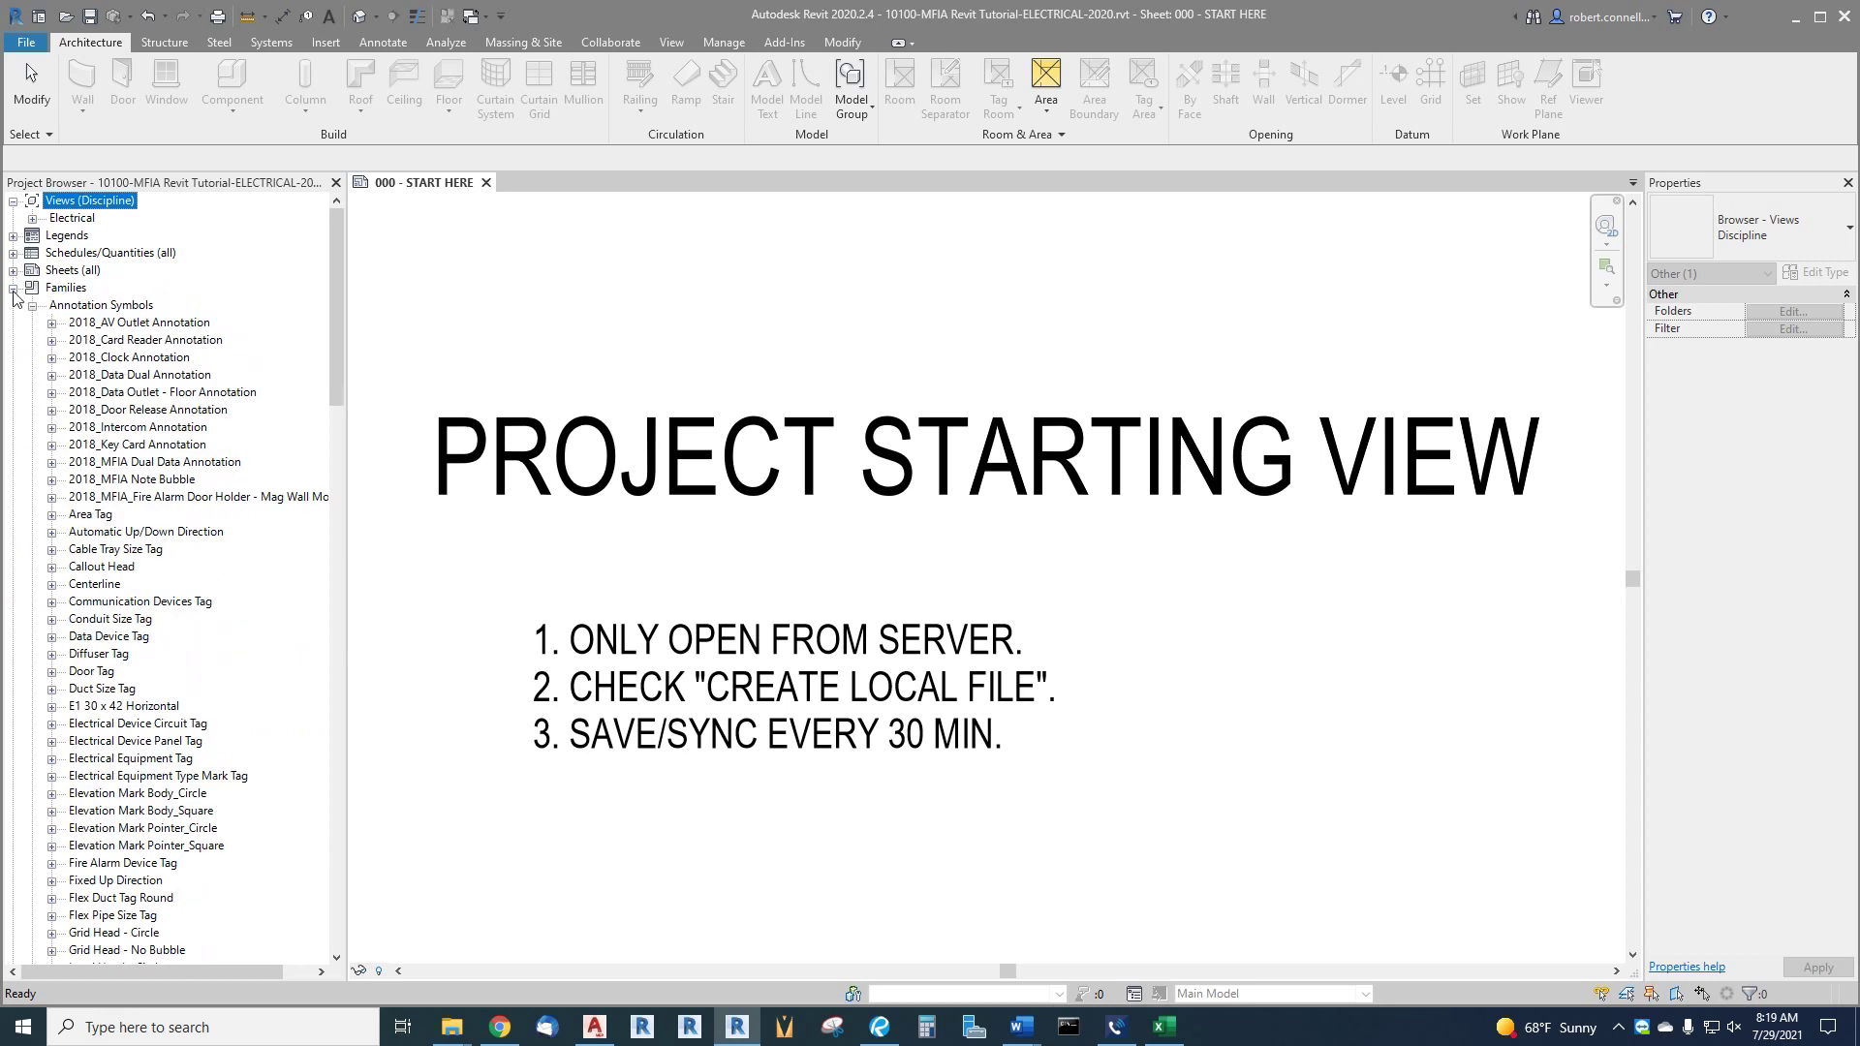
{"action": "left_click", "coordinate": [13, 288]}
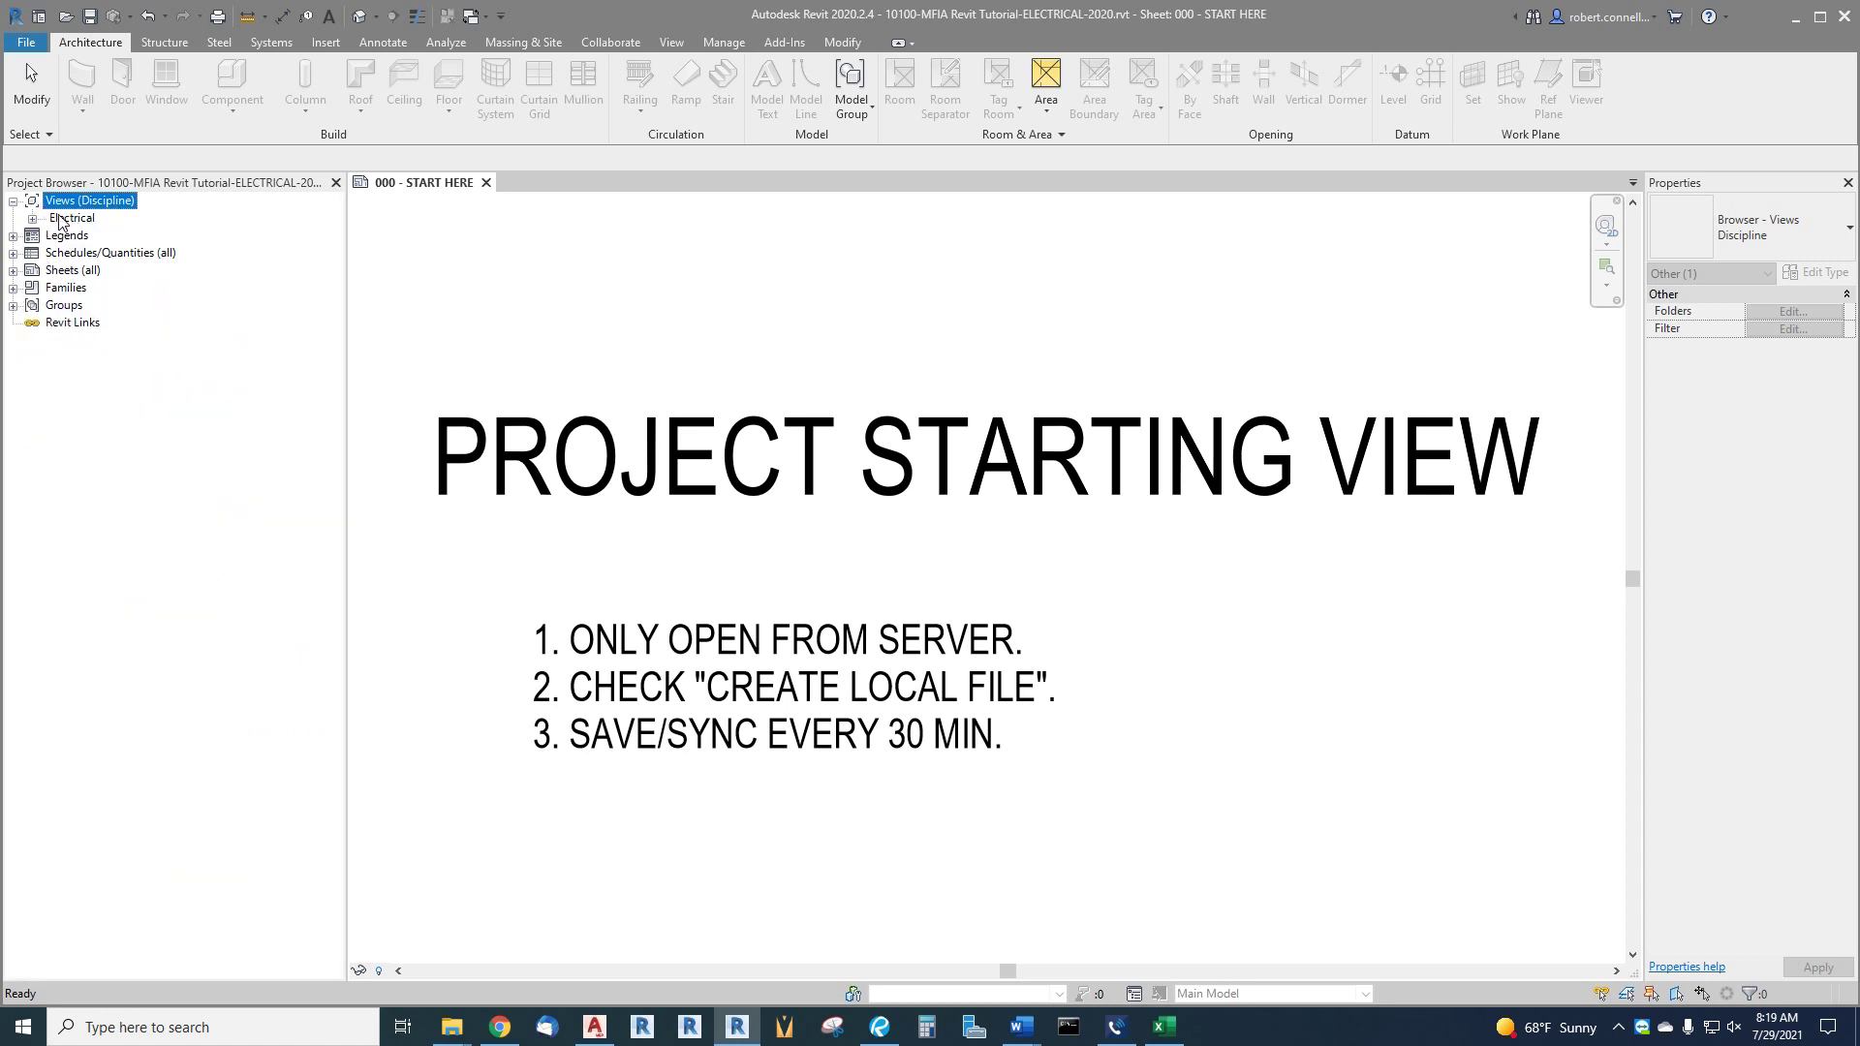
Re-expand Electrical, fold away Electrical Demo, and open the 'one-line diagram pieces' drafting view.
{"action": "left_click", "coordinate": [32, 219]}
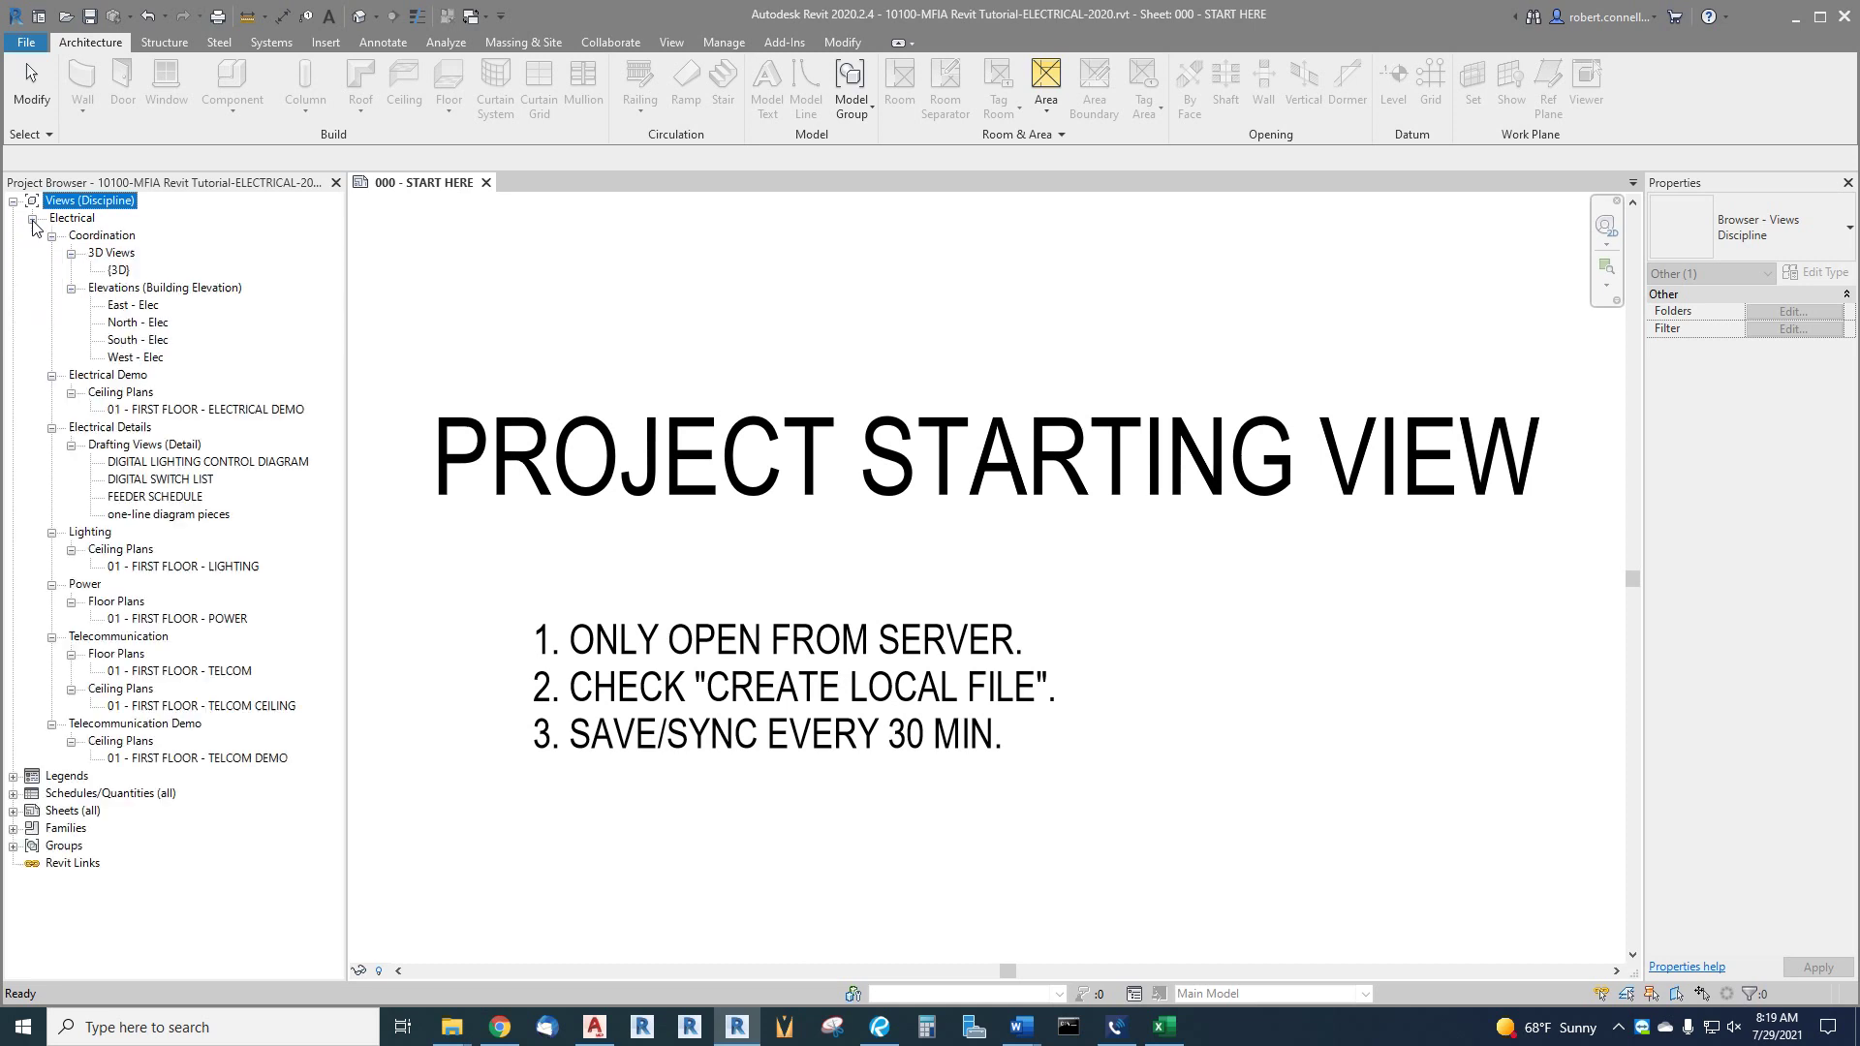
{"action": "left_click", "coordinate": [51, 375]}
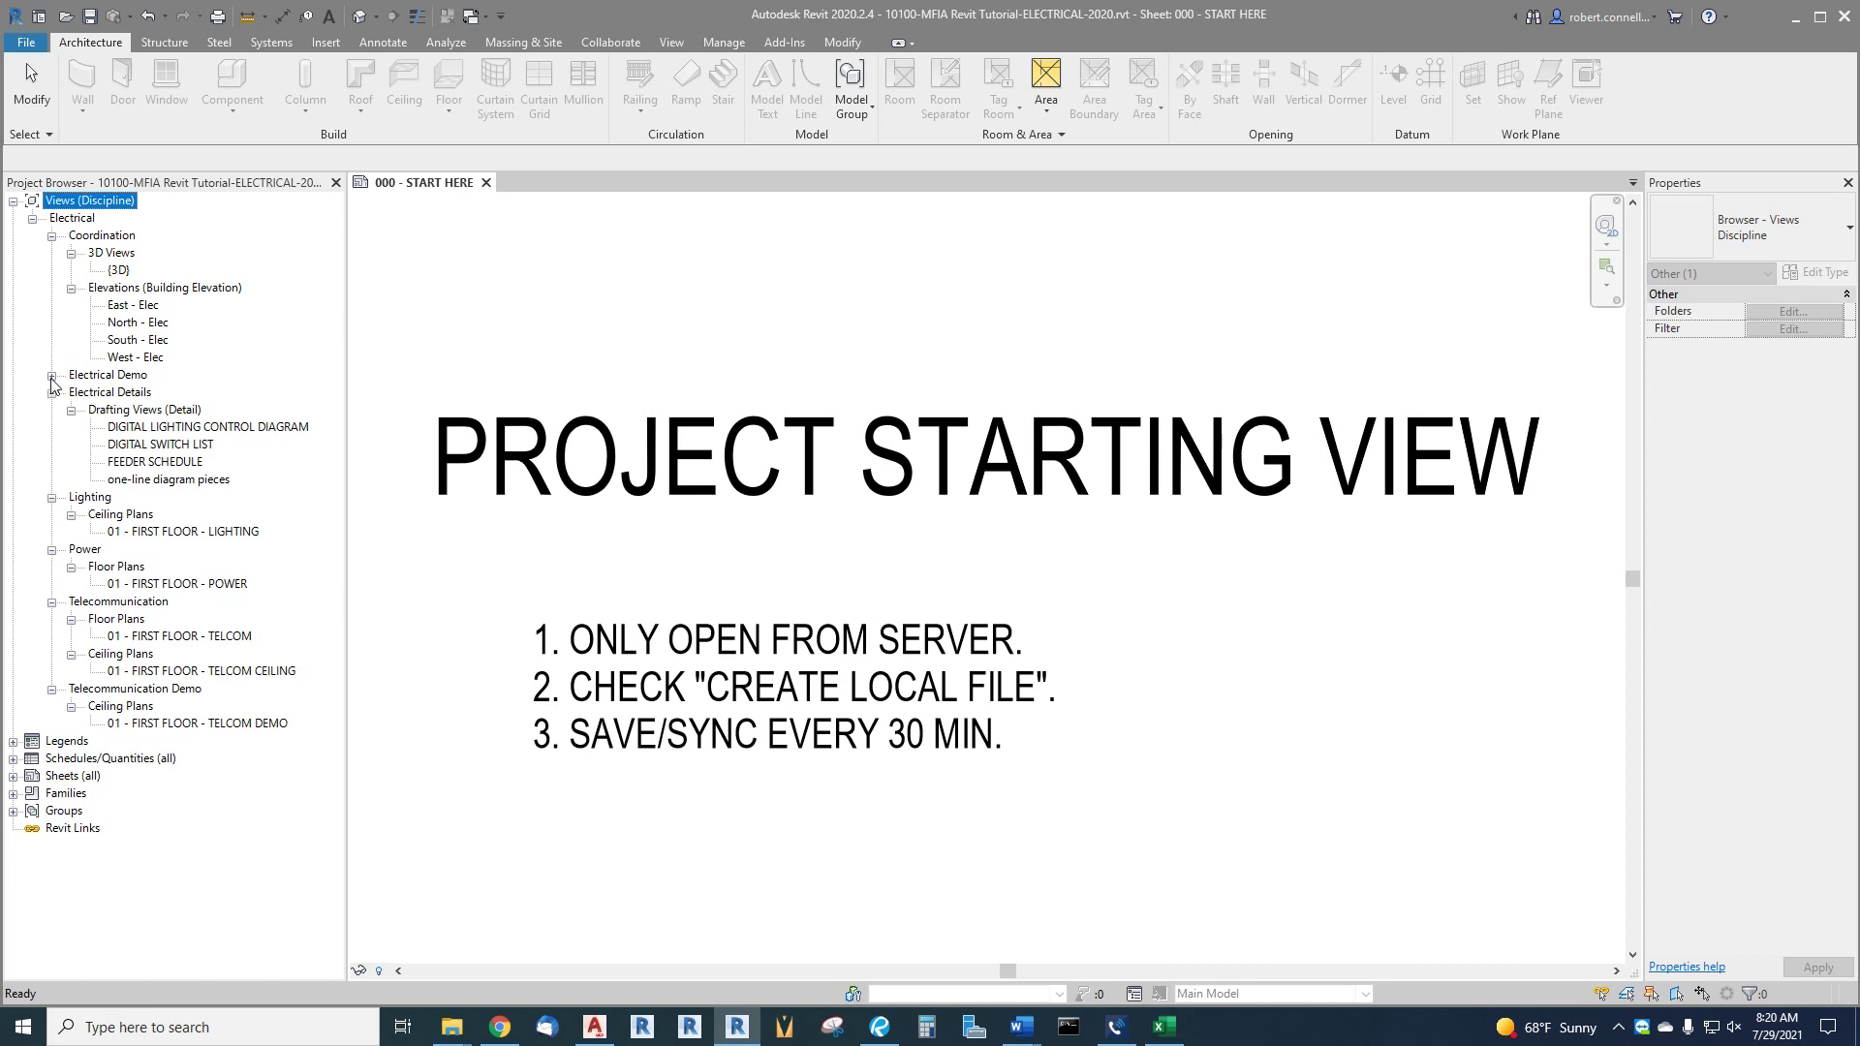
{"action": "double_click", "coordinate": [166, 480]}
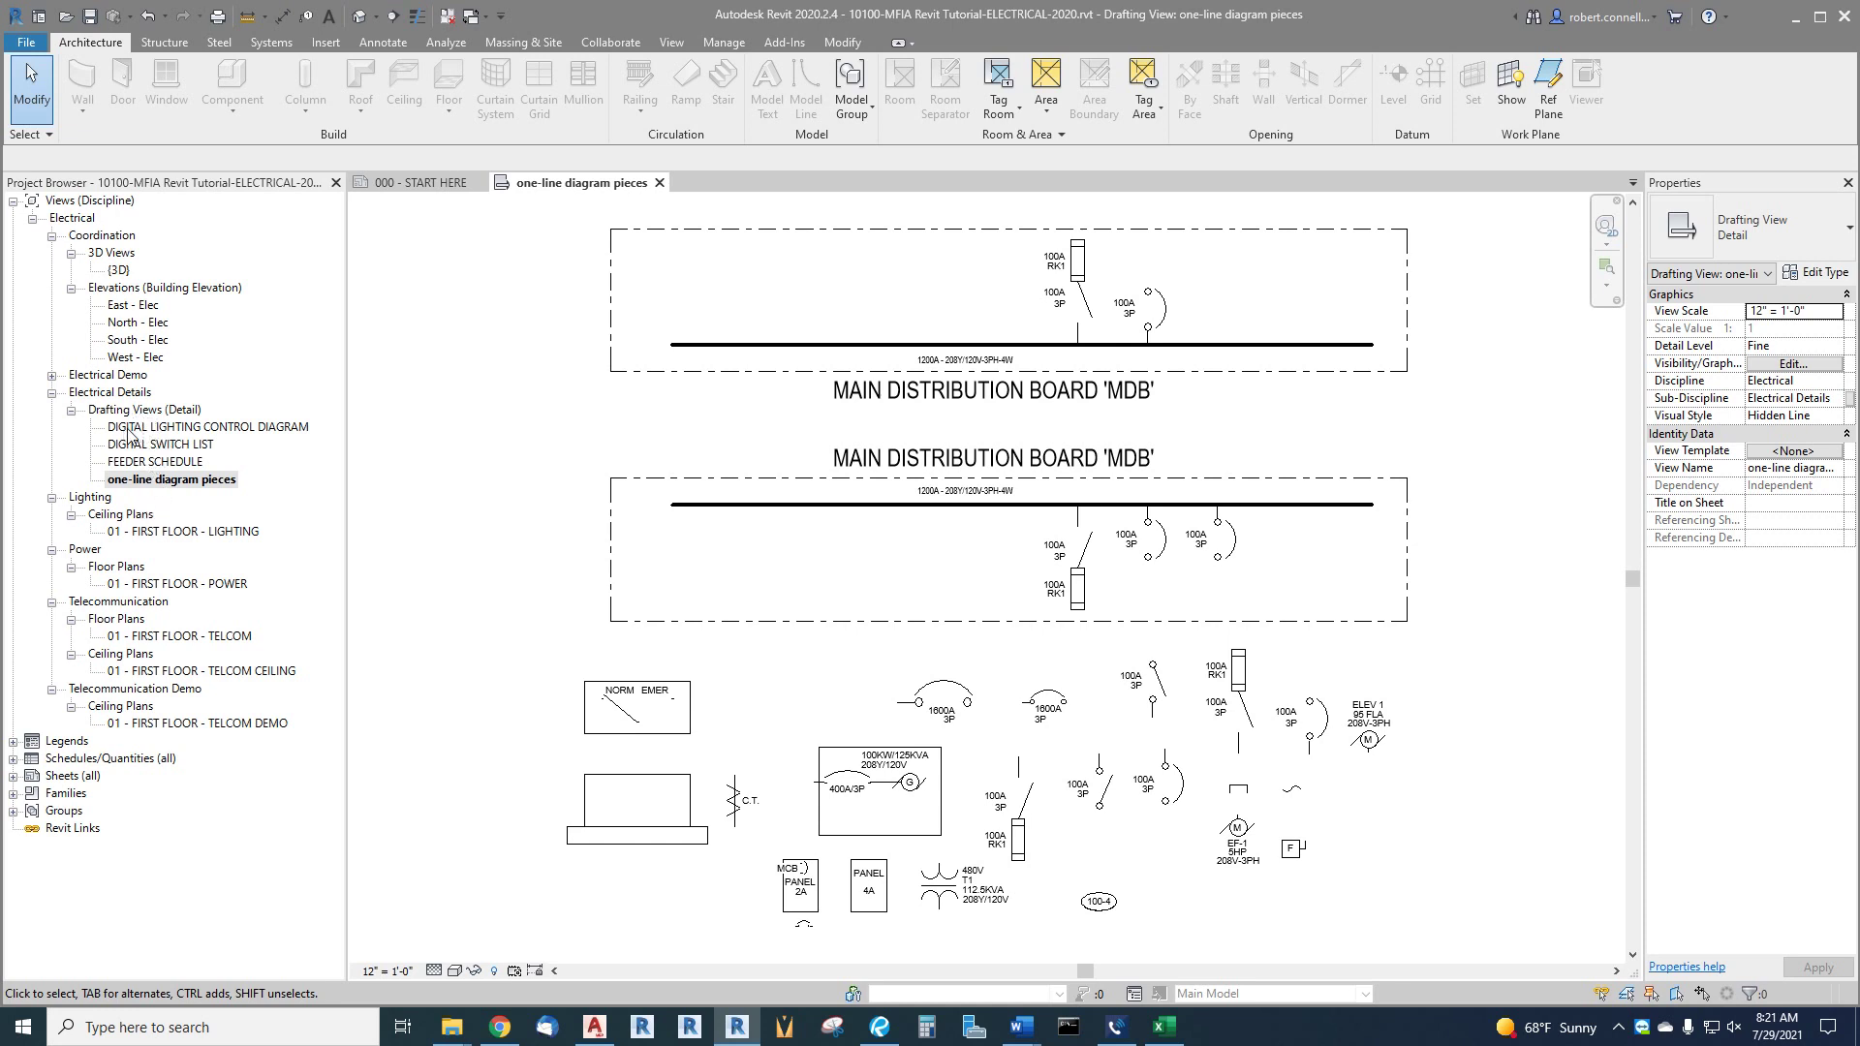
Collapse Electrical Details and open the '01 - FIRST FLOOR - LIGHTING' ceiling plan.
{"action": "left_click", "coordinate": [52, 393]}
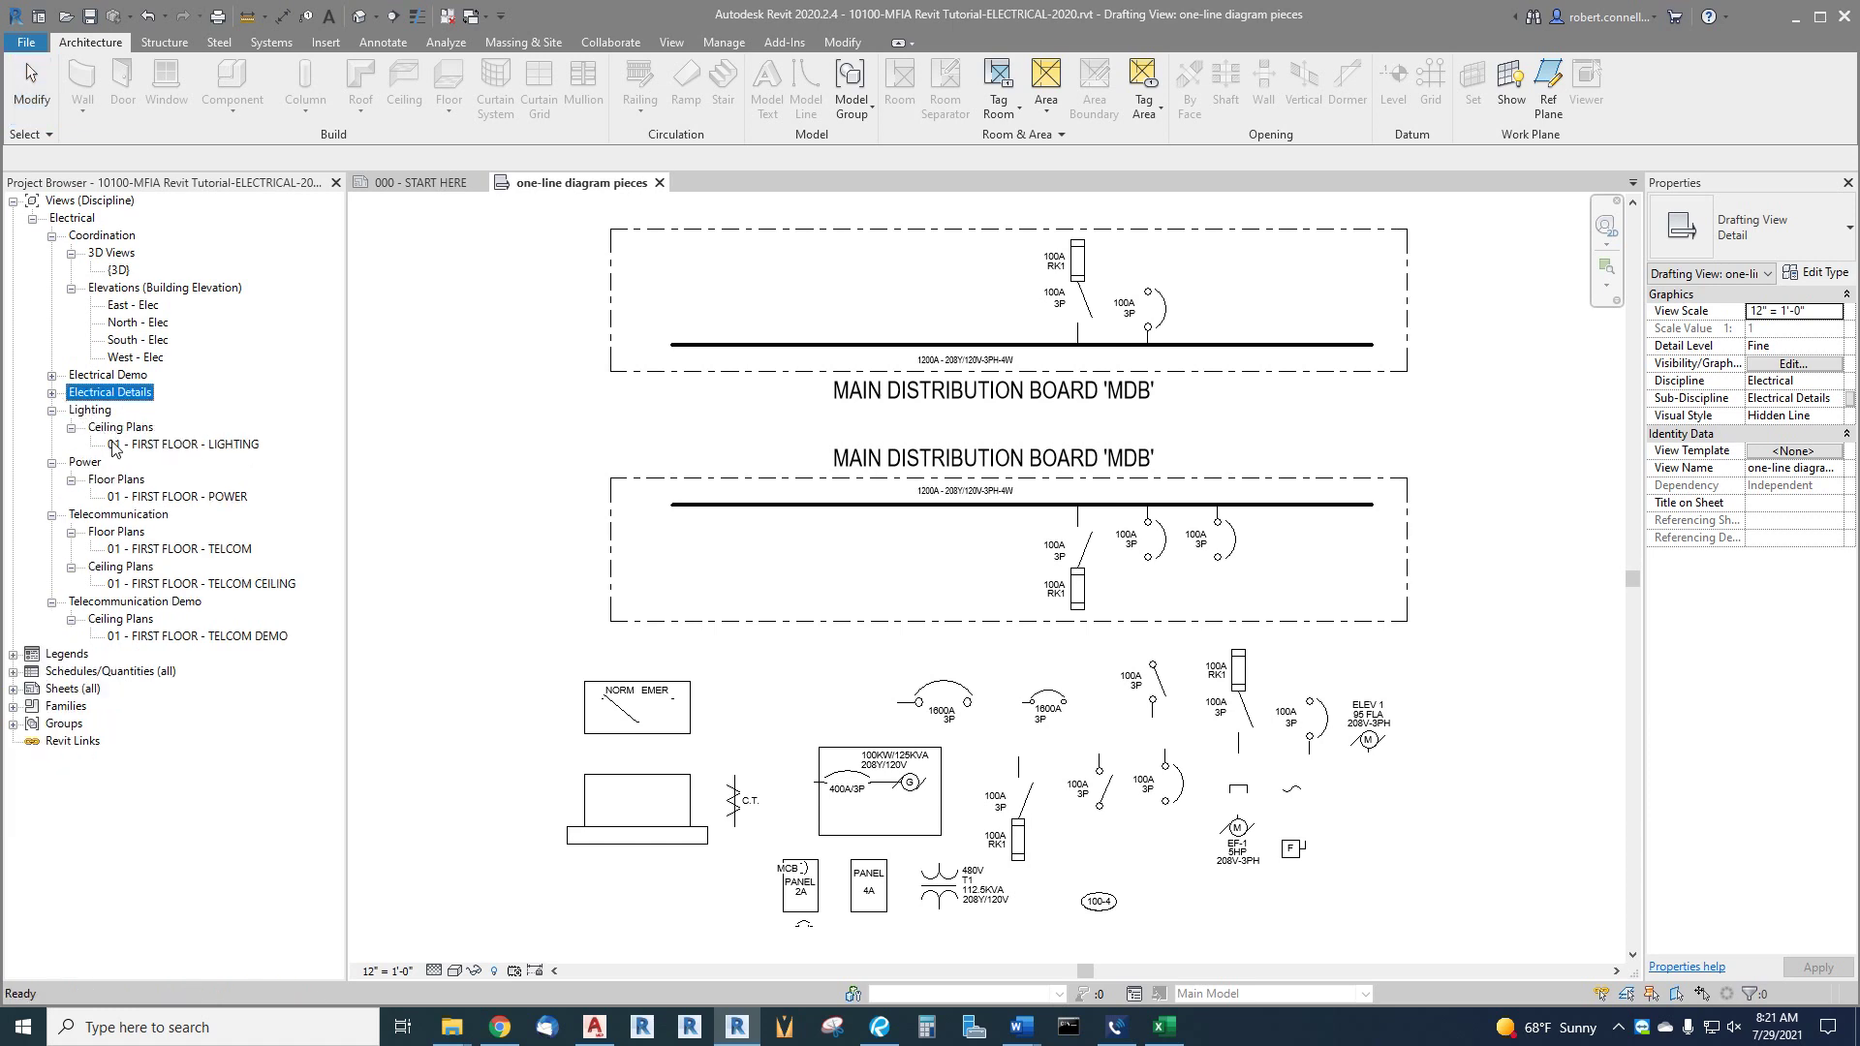
{"action": "double_click", "coordinate": [182, 444]}
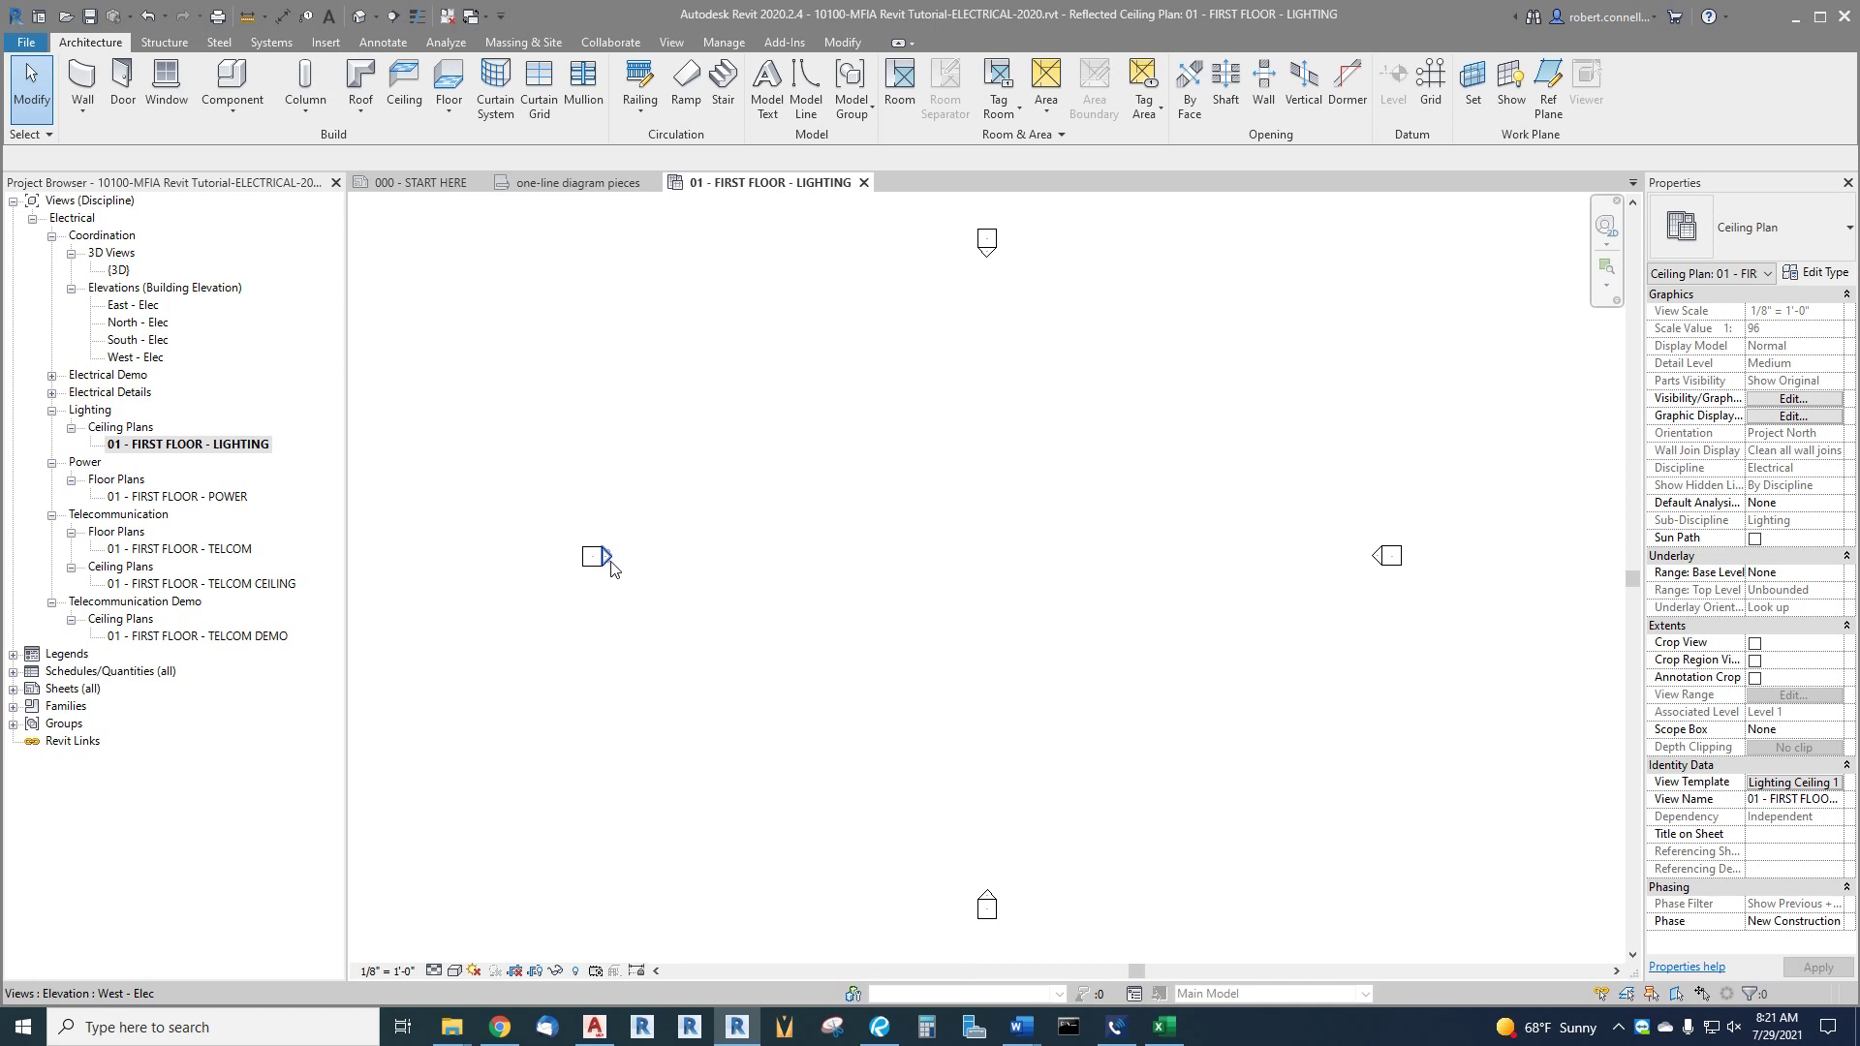
View and close the West - Elec elevation, collapse Lighting, and open '01 - FIRST FLOOR - POWER'.
{"action": "double_click", "coordinate": [607, 557]}
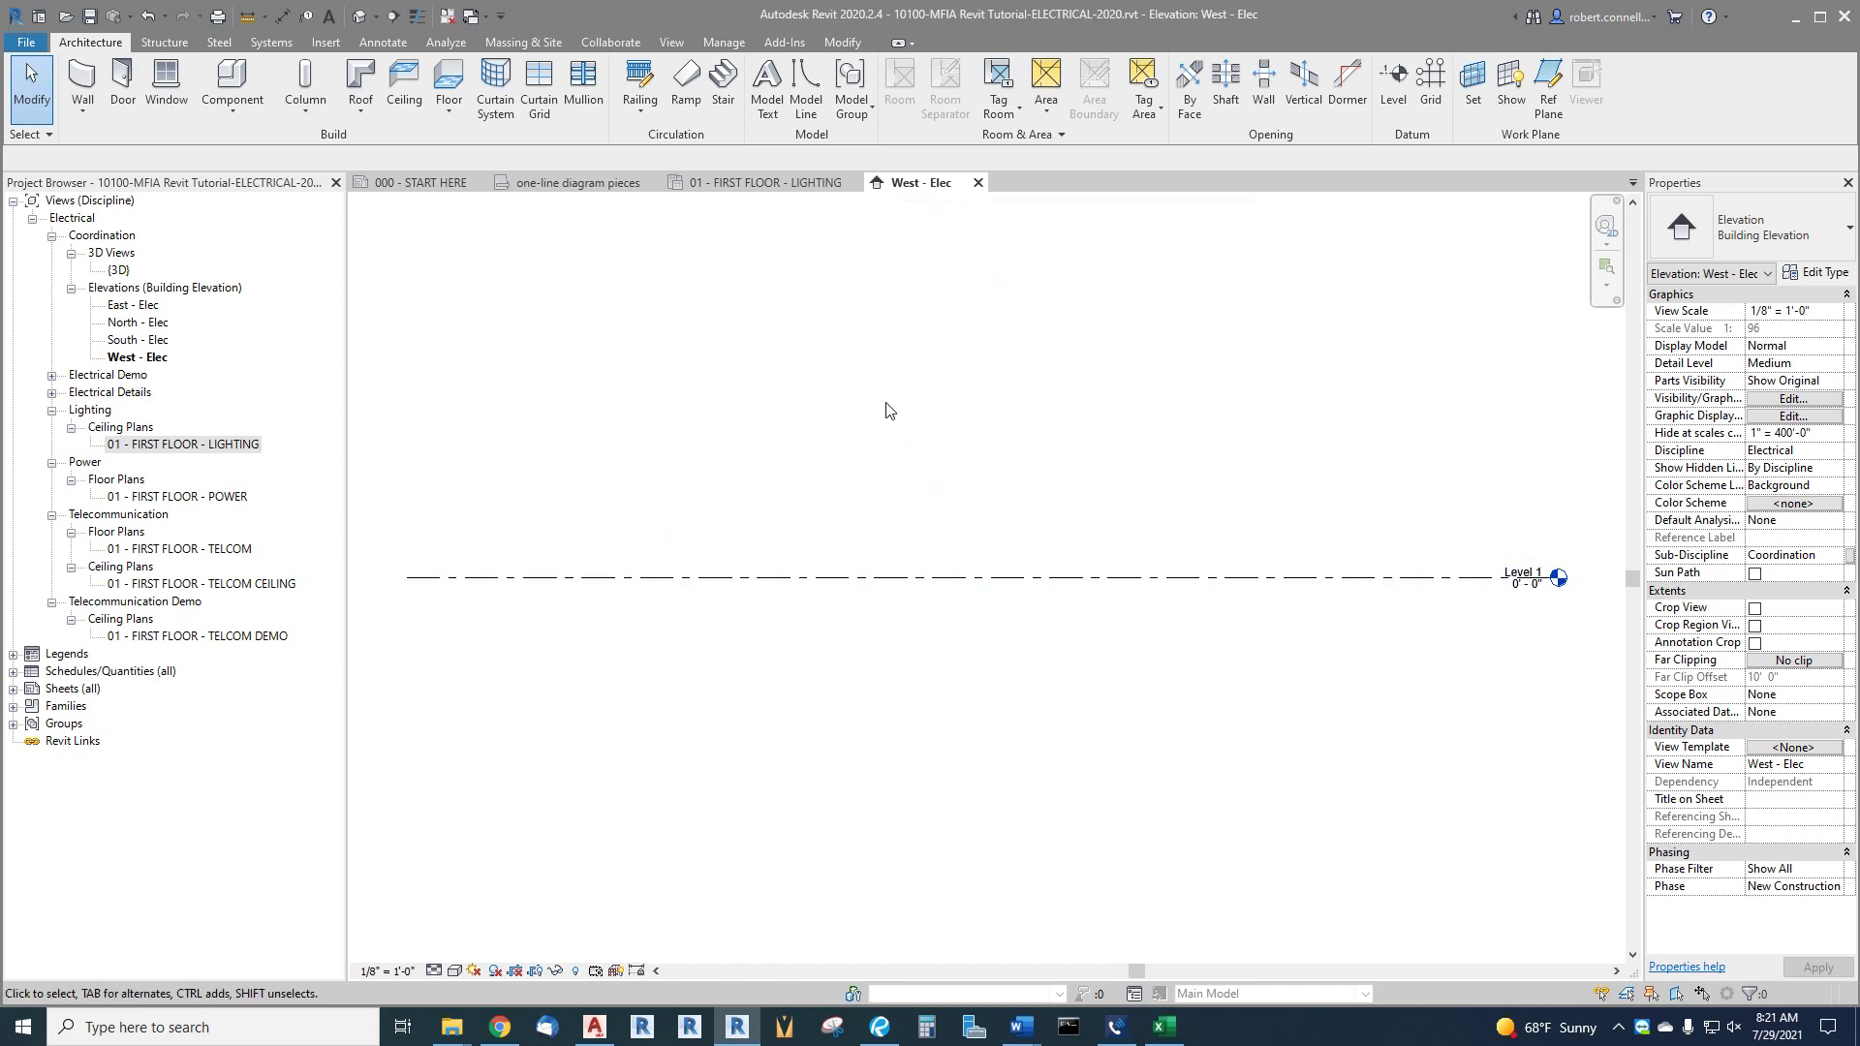
{"action": "left_click", "coordinate": [978, 183]}
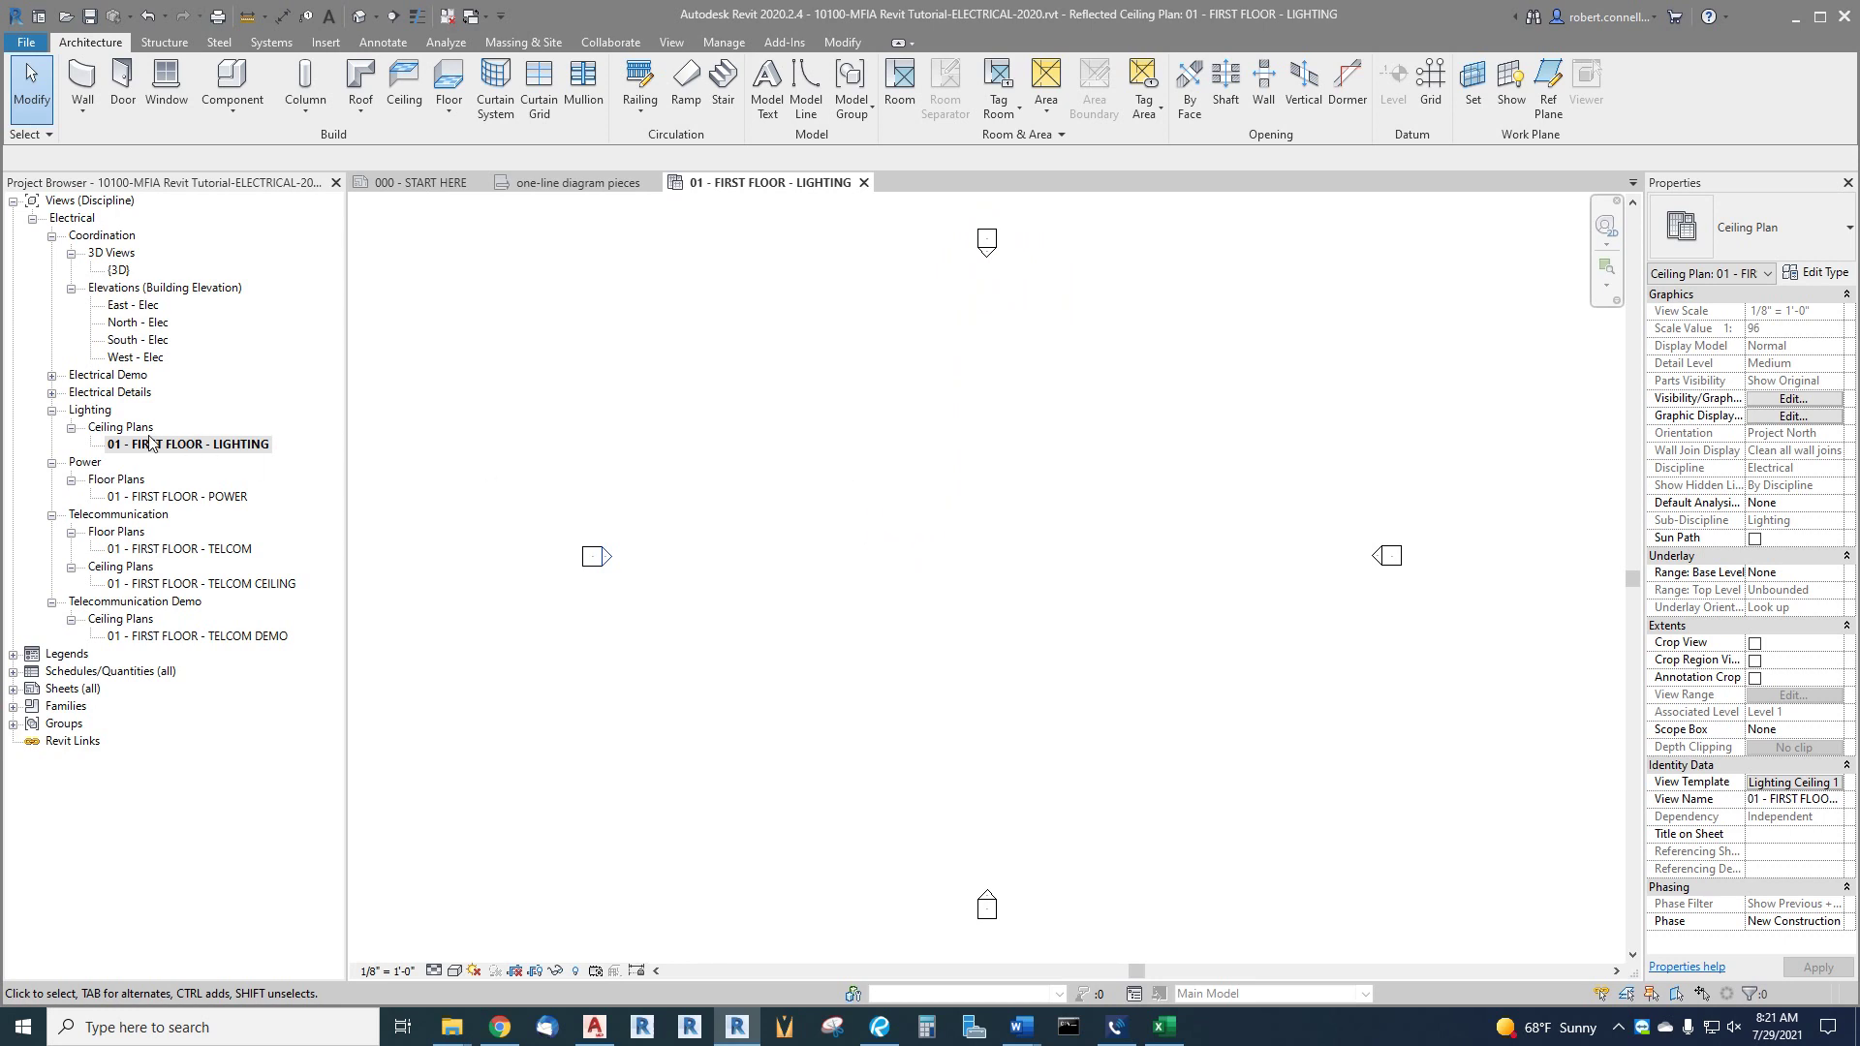
{"action": "left_click", "coordinate": [52, 410]}
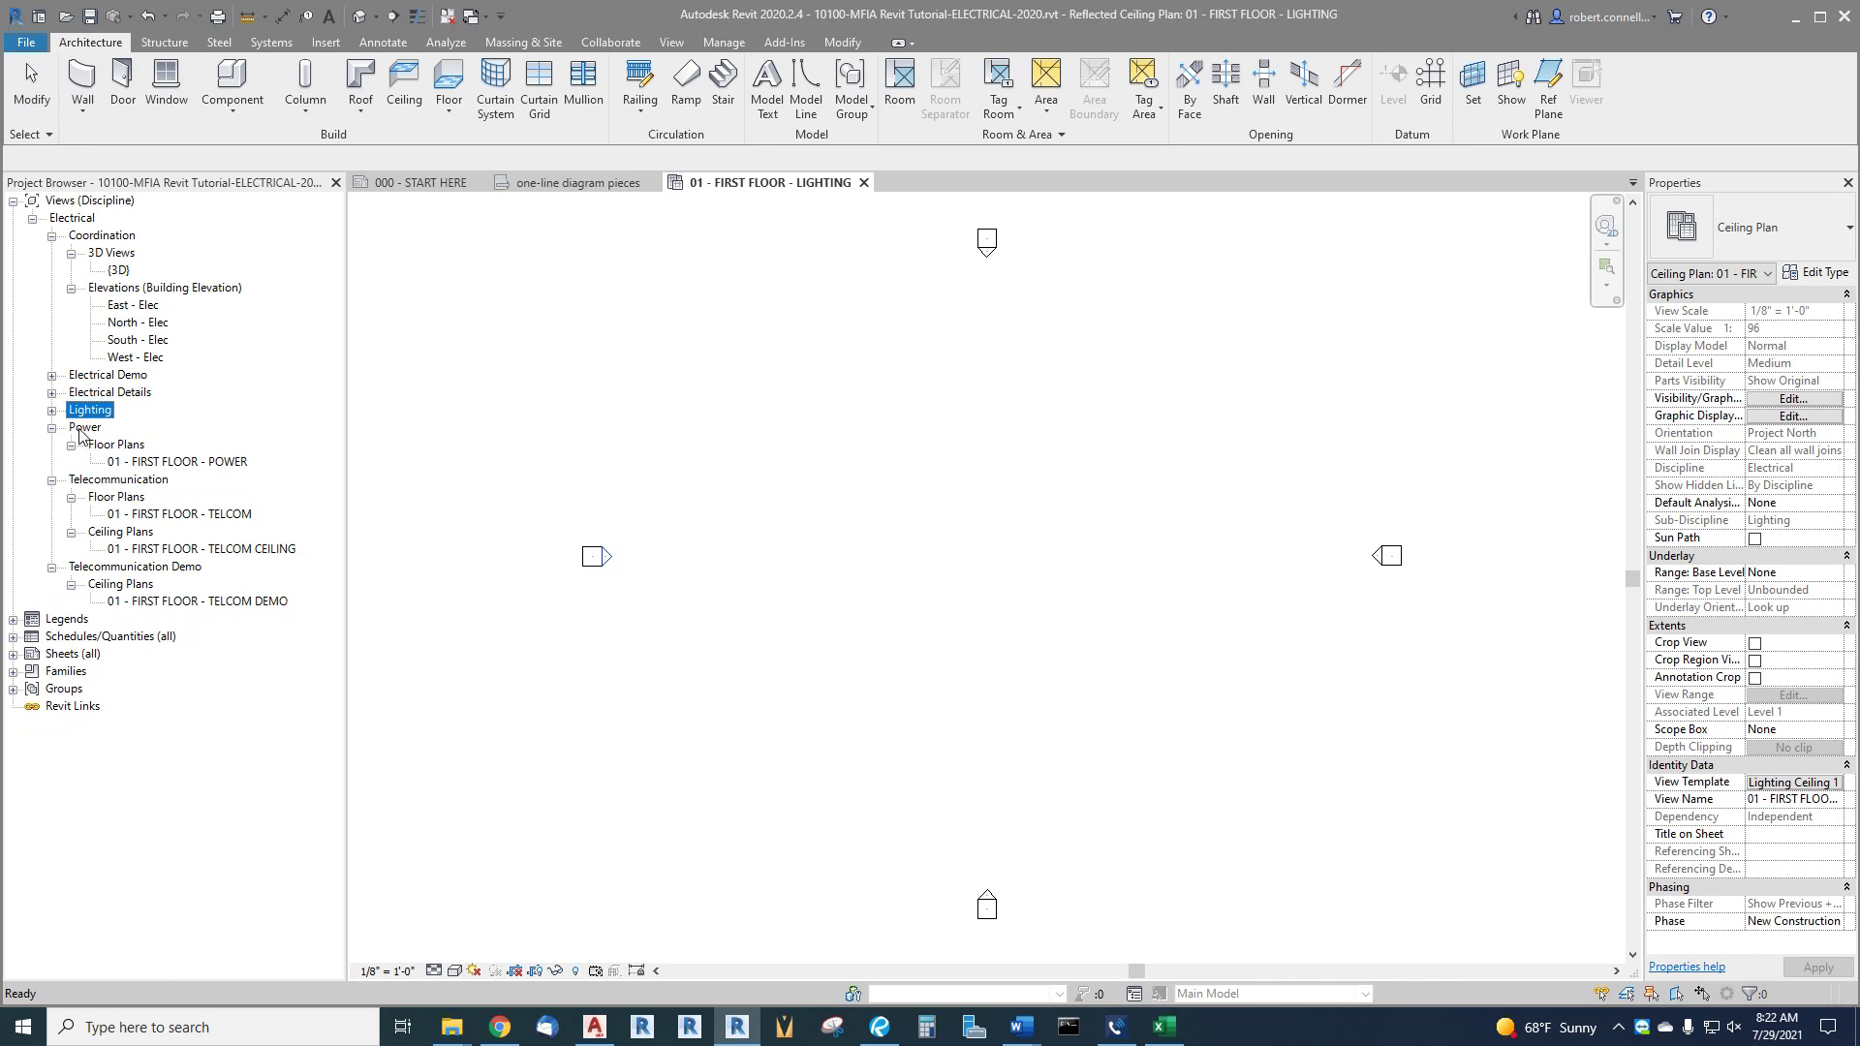
{"action": "double_click", "coordinate": [180, 465]}
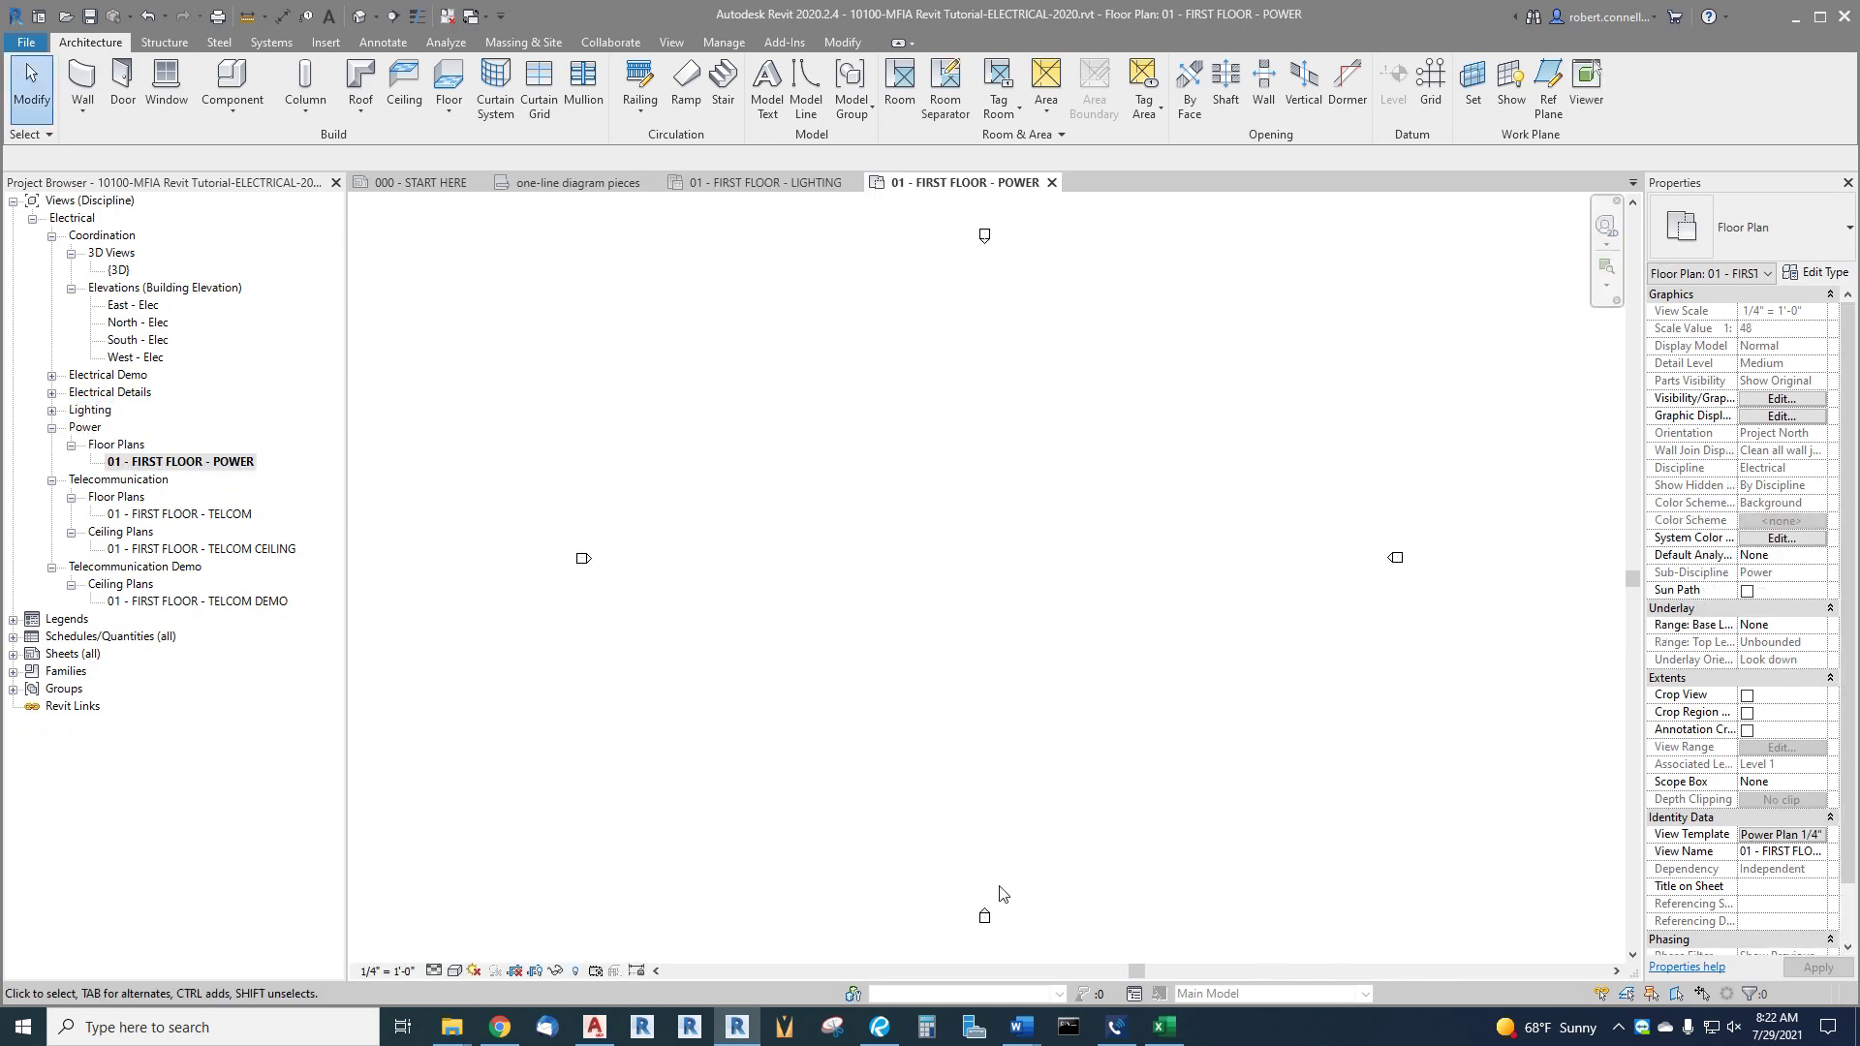
Collapse Power, Telecommunication and Telecommunication Demo, then open the ELECTRICAL SYMBOL LIST legend.
{"action": "left_click", "coordinate": [51, 427]}
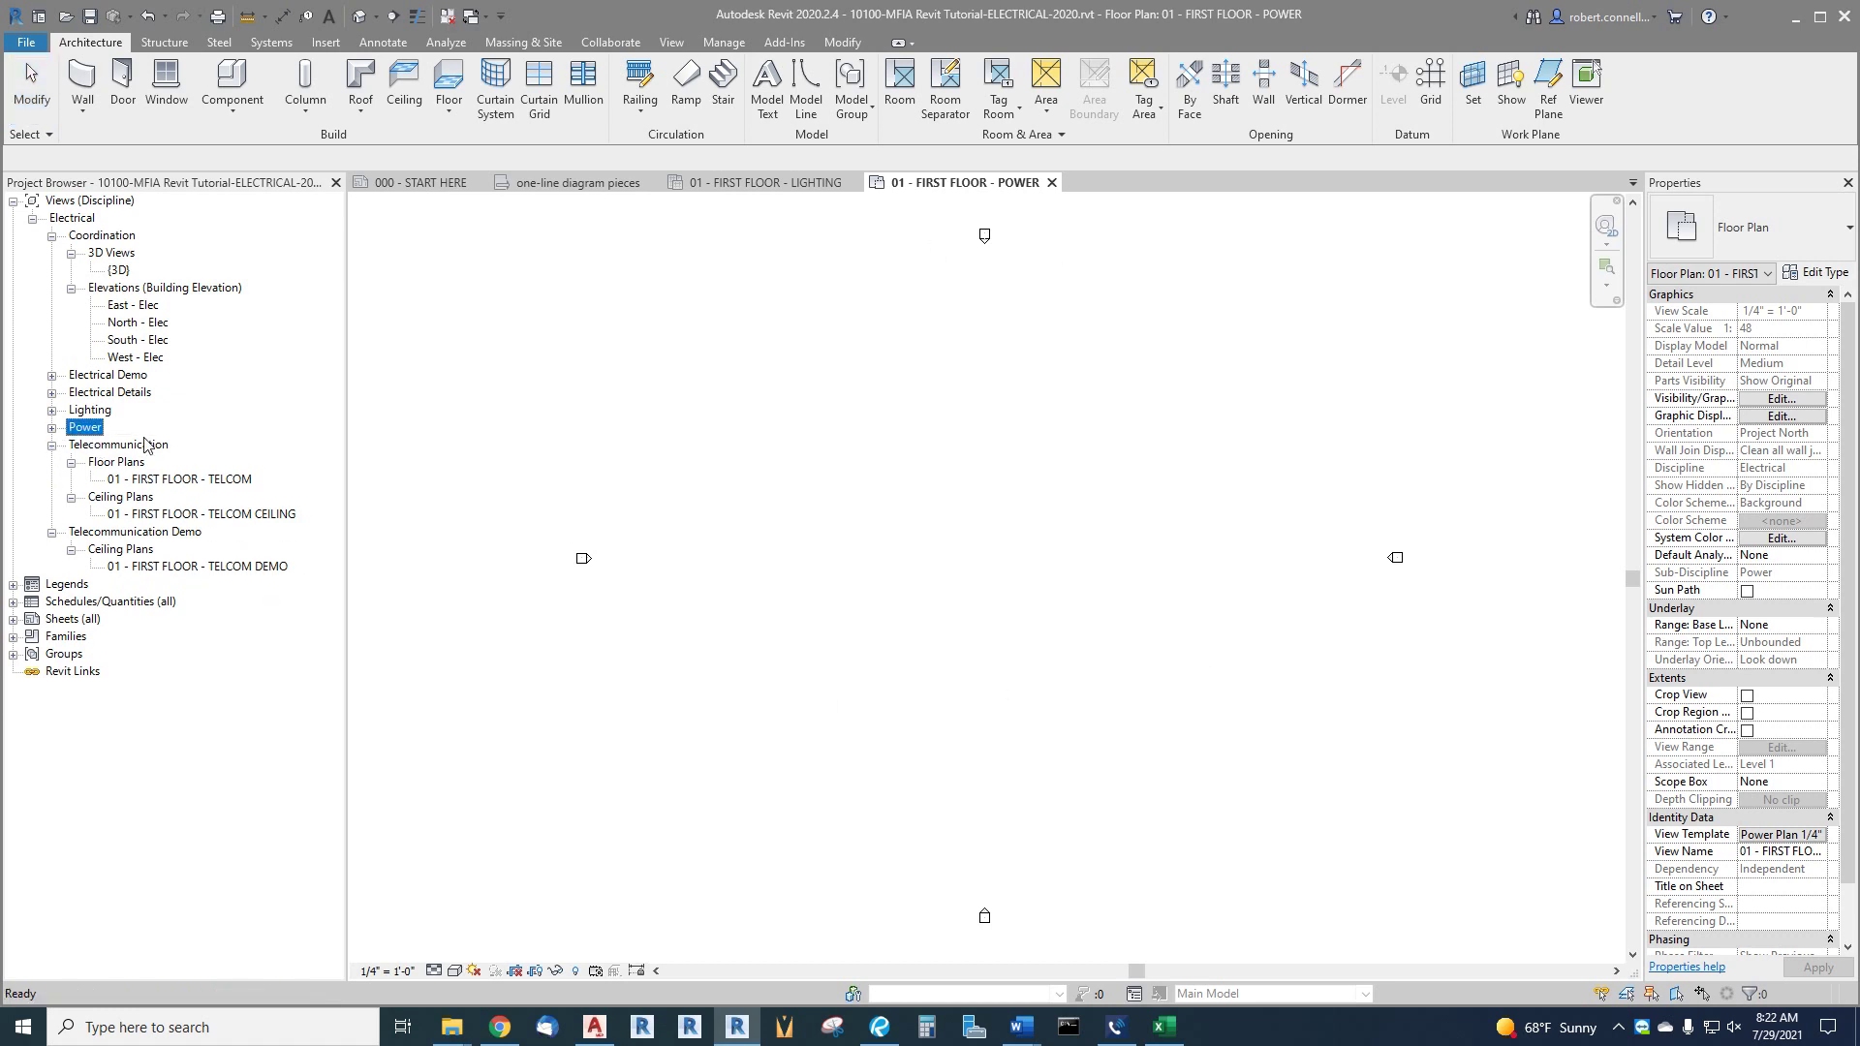
{"action": "left_click", "coordinate": [52, 446]}
{"action": "left_click", "coordinate": [52, 462]}
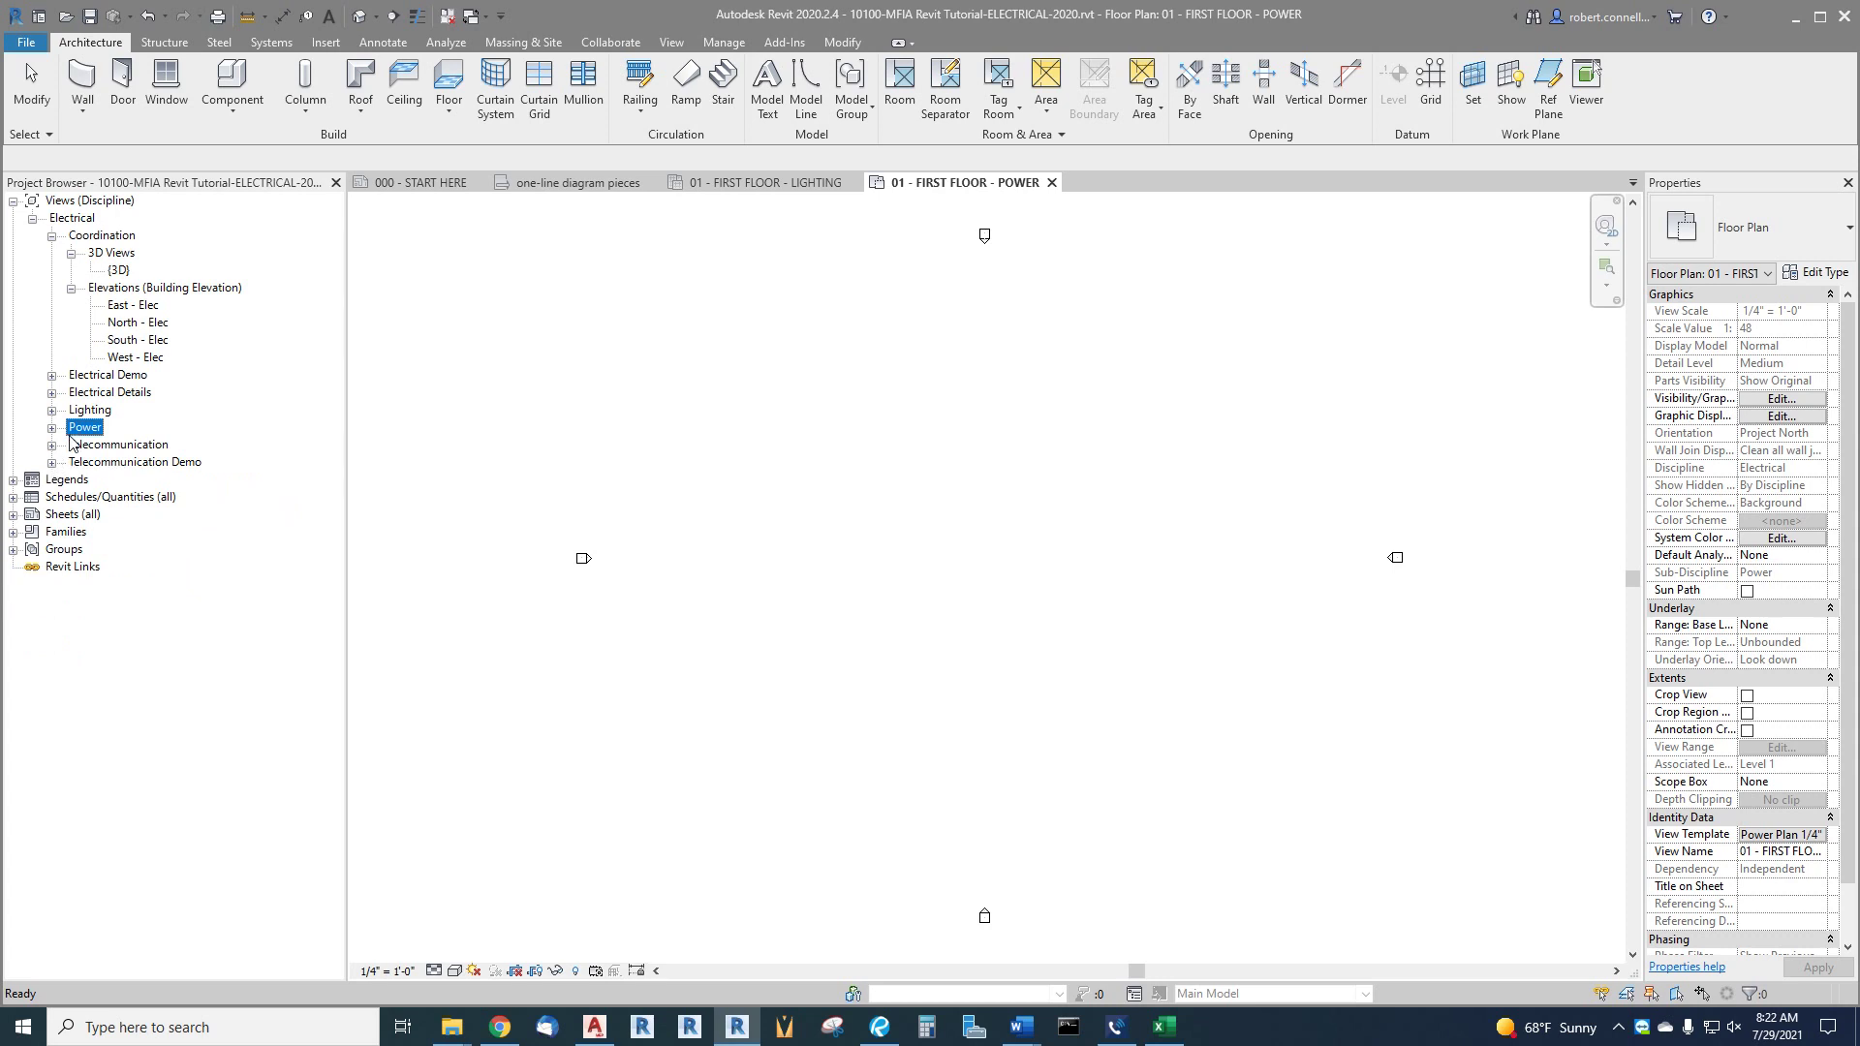
{"action": "left_click", "coordinate": [12, 480]}
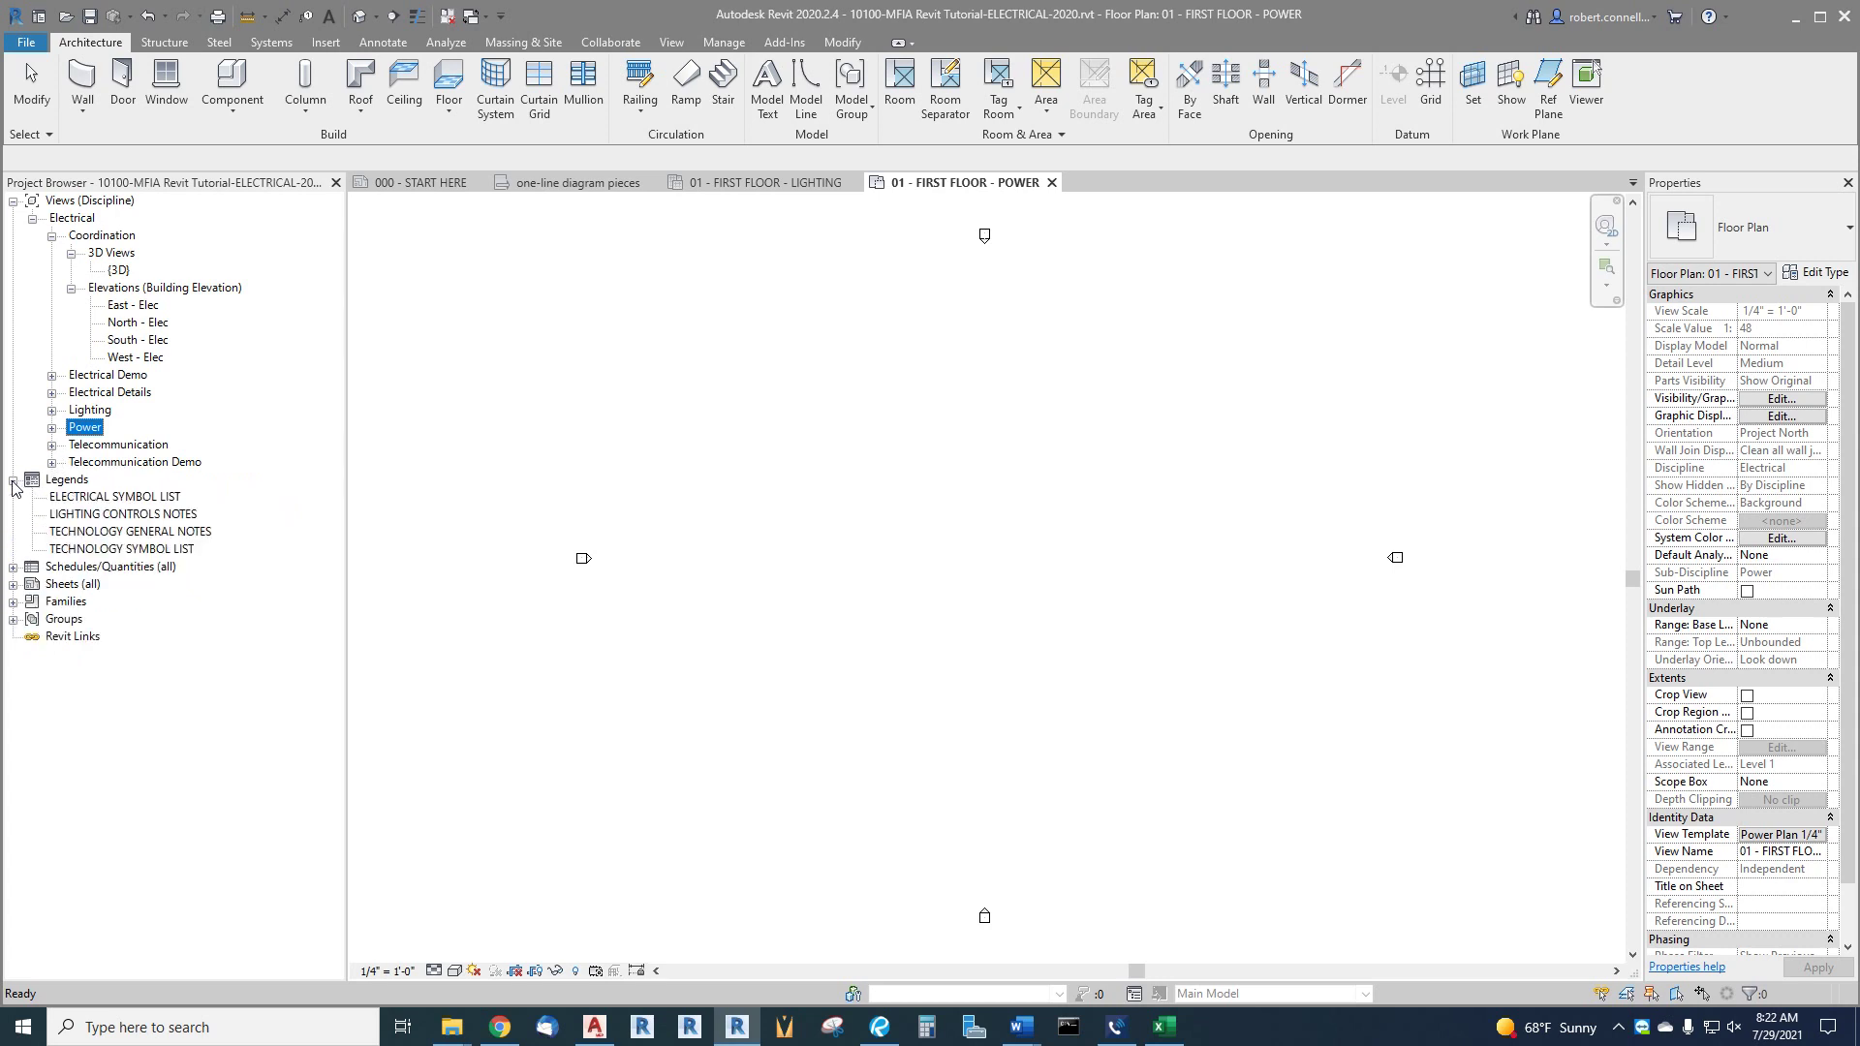
{"action": "double_click", "coordinate": [127, 497]}
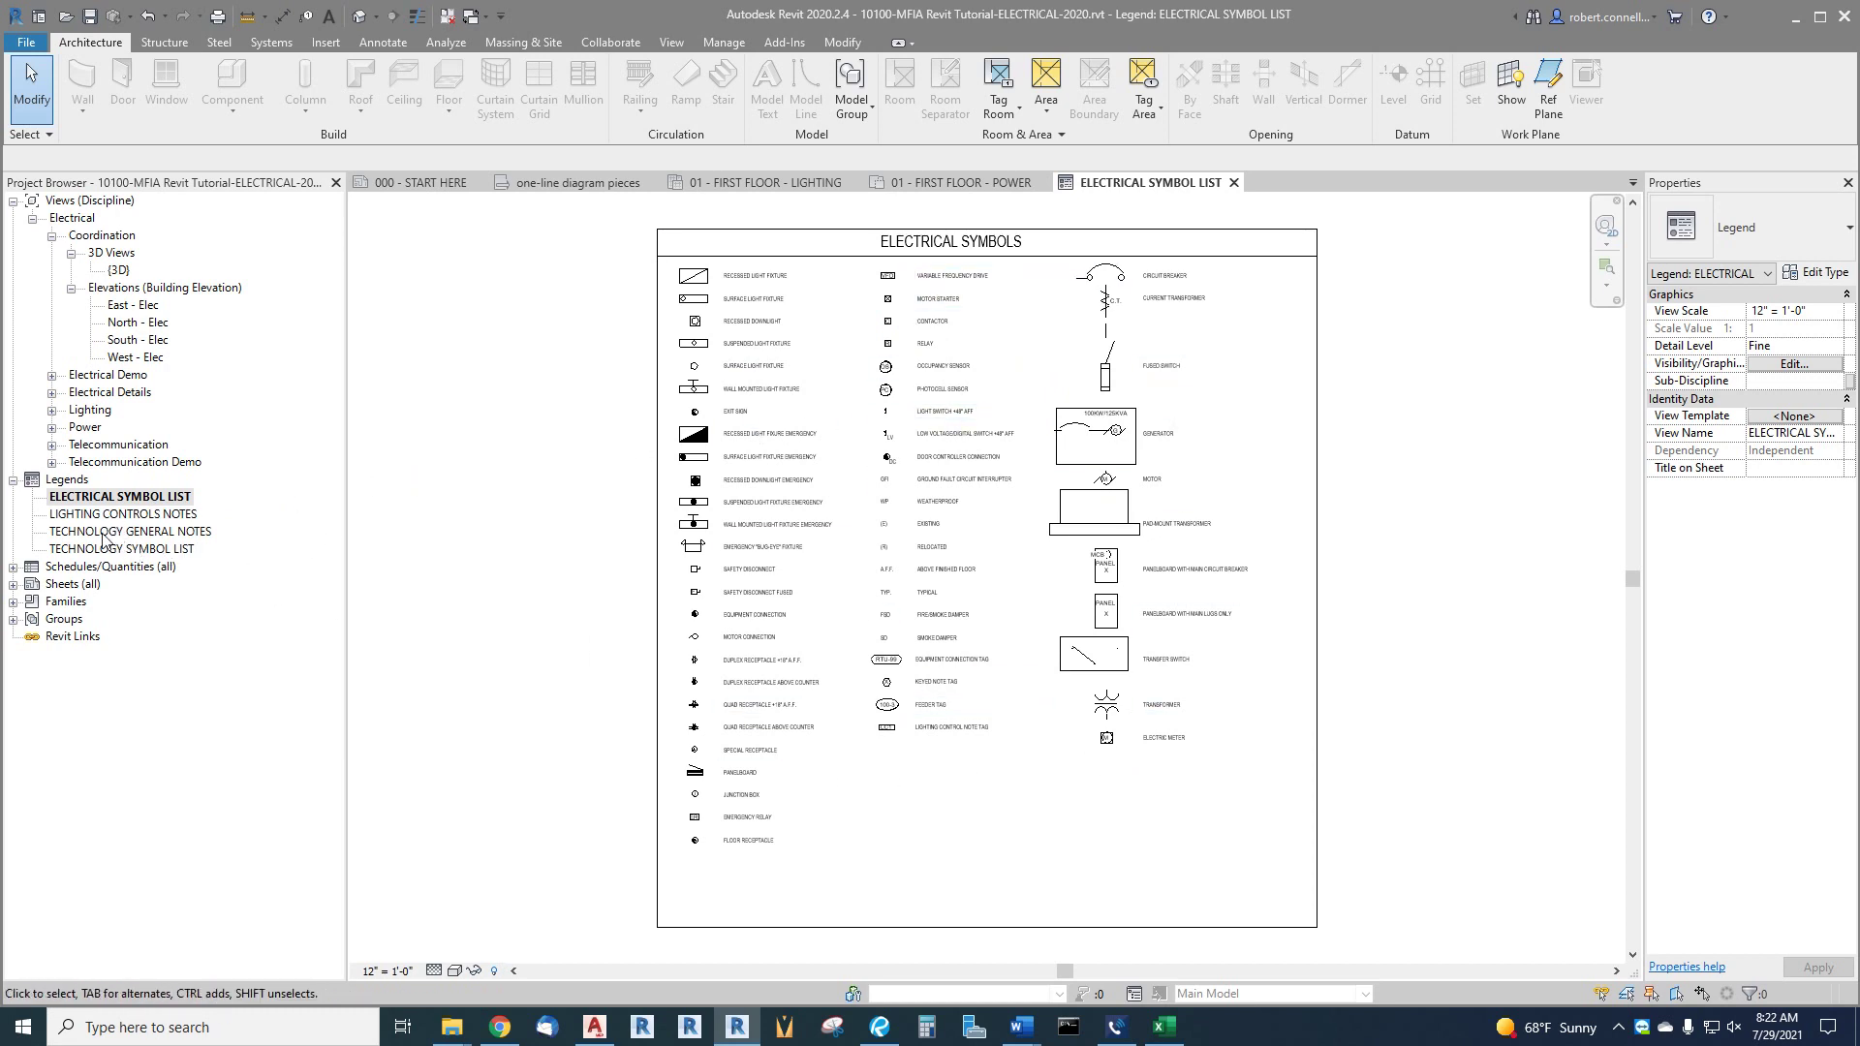
Swap the Legends list for the five schedules and open the EQUIPMENT CONNECTION SCHEDULE.
{"action": "left_click", "coordinate": [13, 479]}
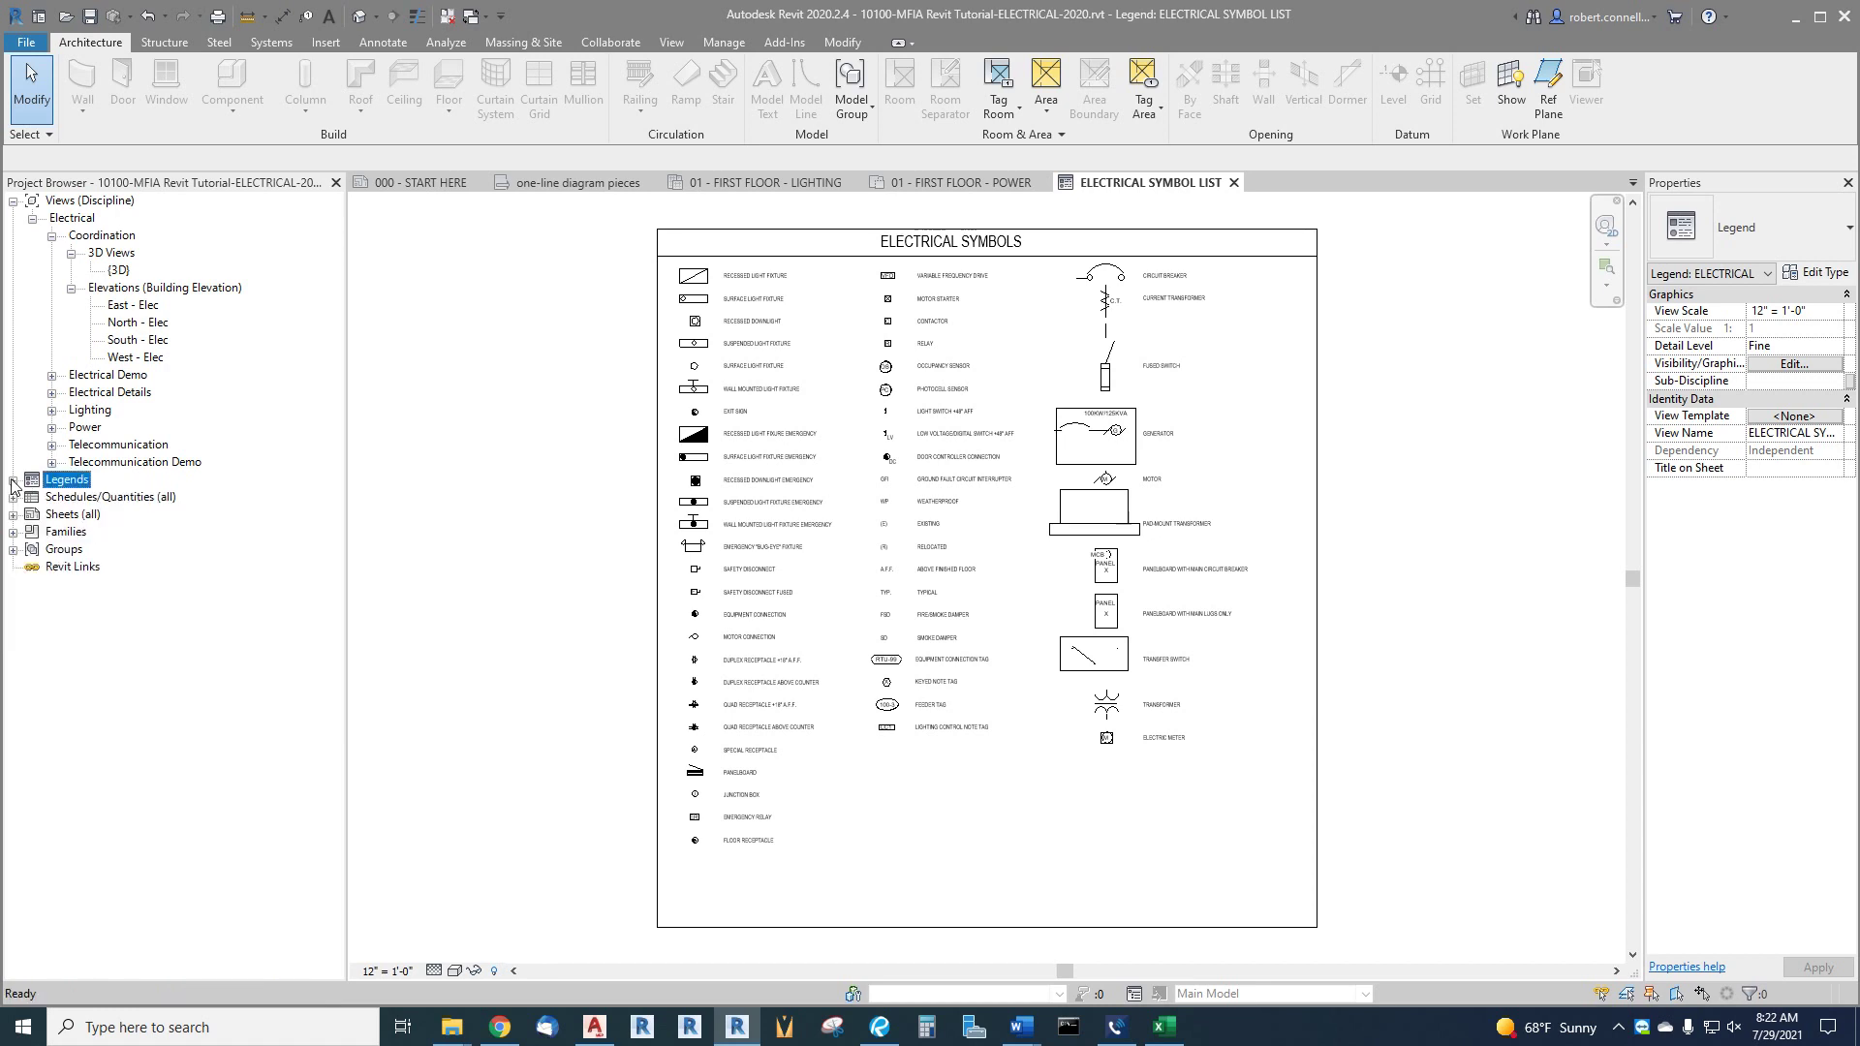
{"action": "left_click", "coordinate": [12, 497]}
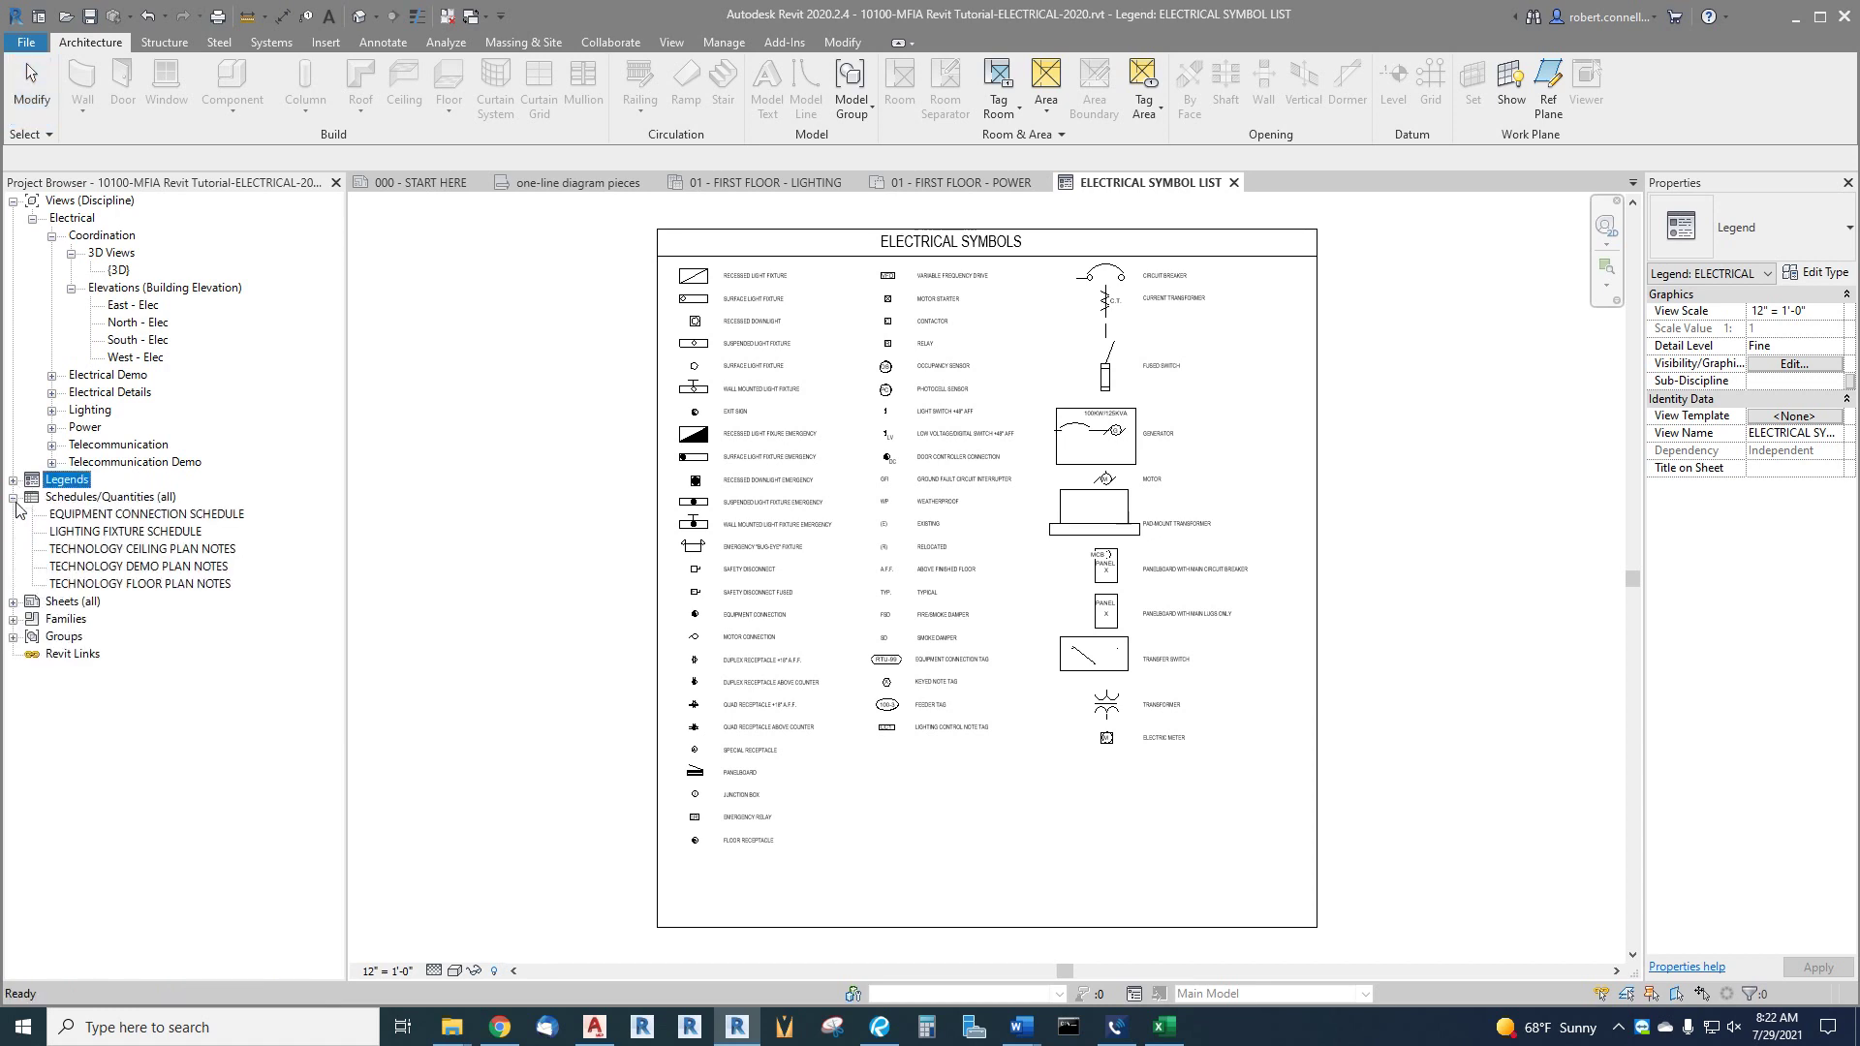
{"action": "double_click", "coordinate": [97, 515]}
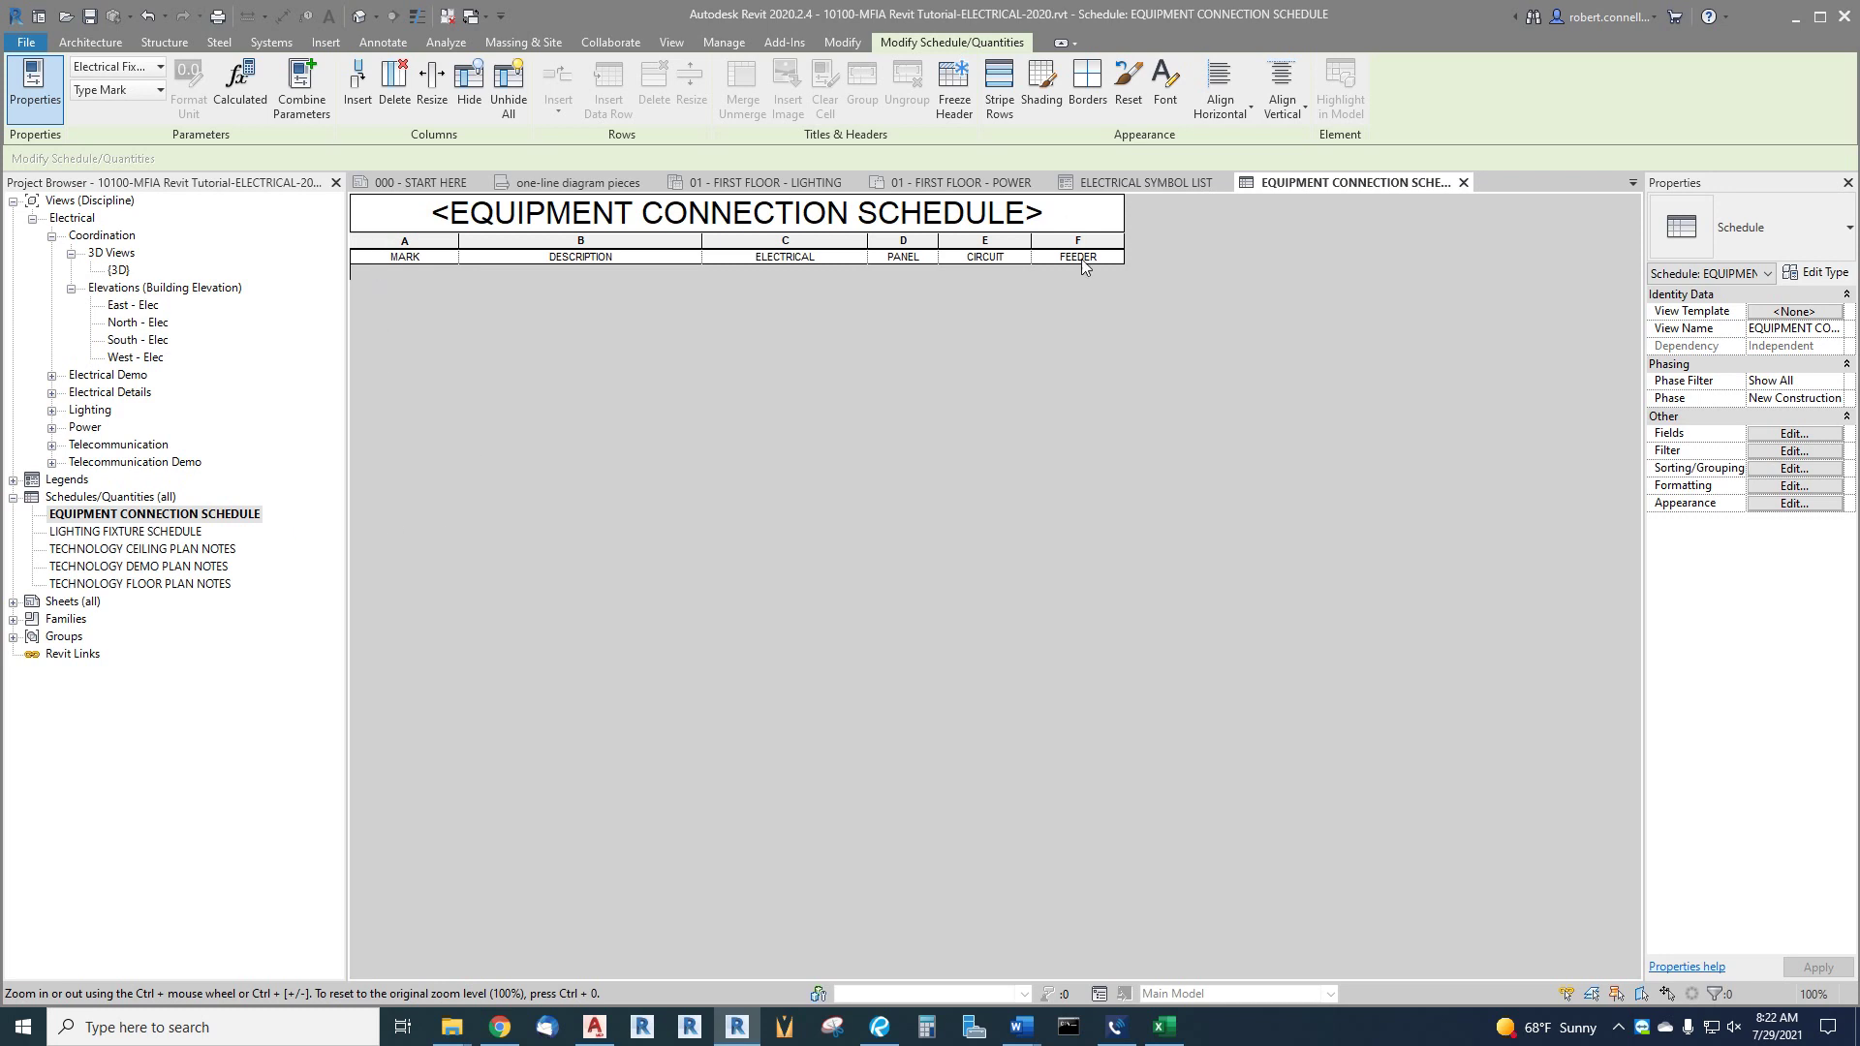
Open the LIGHTING FIXTURE SCHEDULE, then list the sheets and open E100 - ELECTRICAL COVER.
{"action": "double_click", "coordinate": [139, 534]}
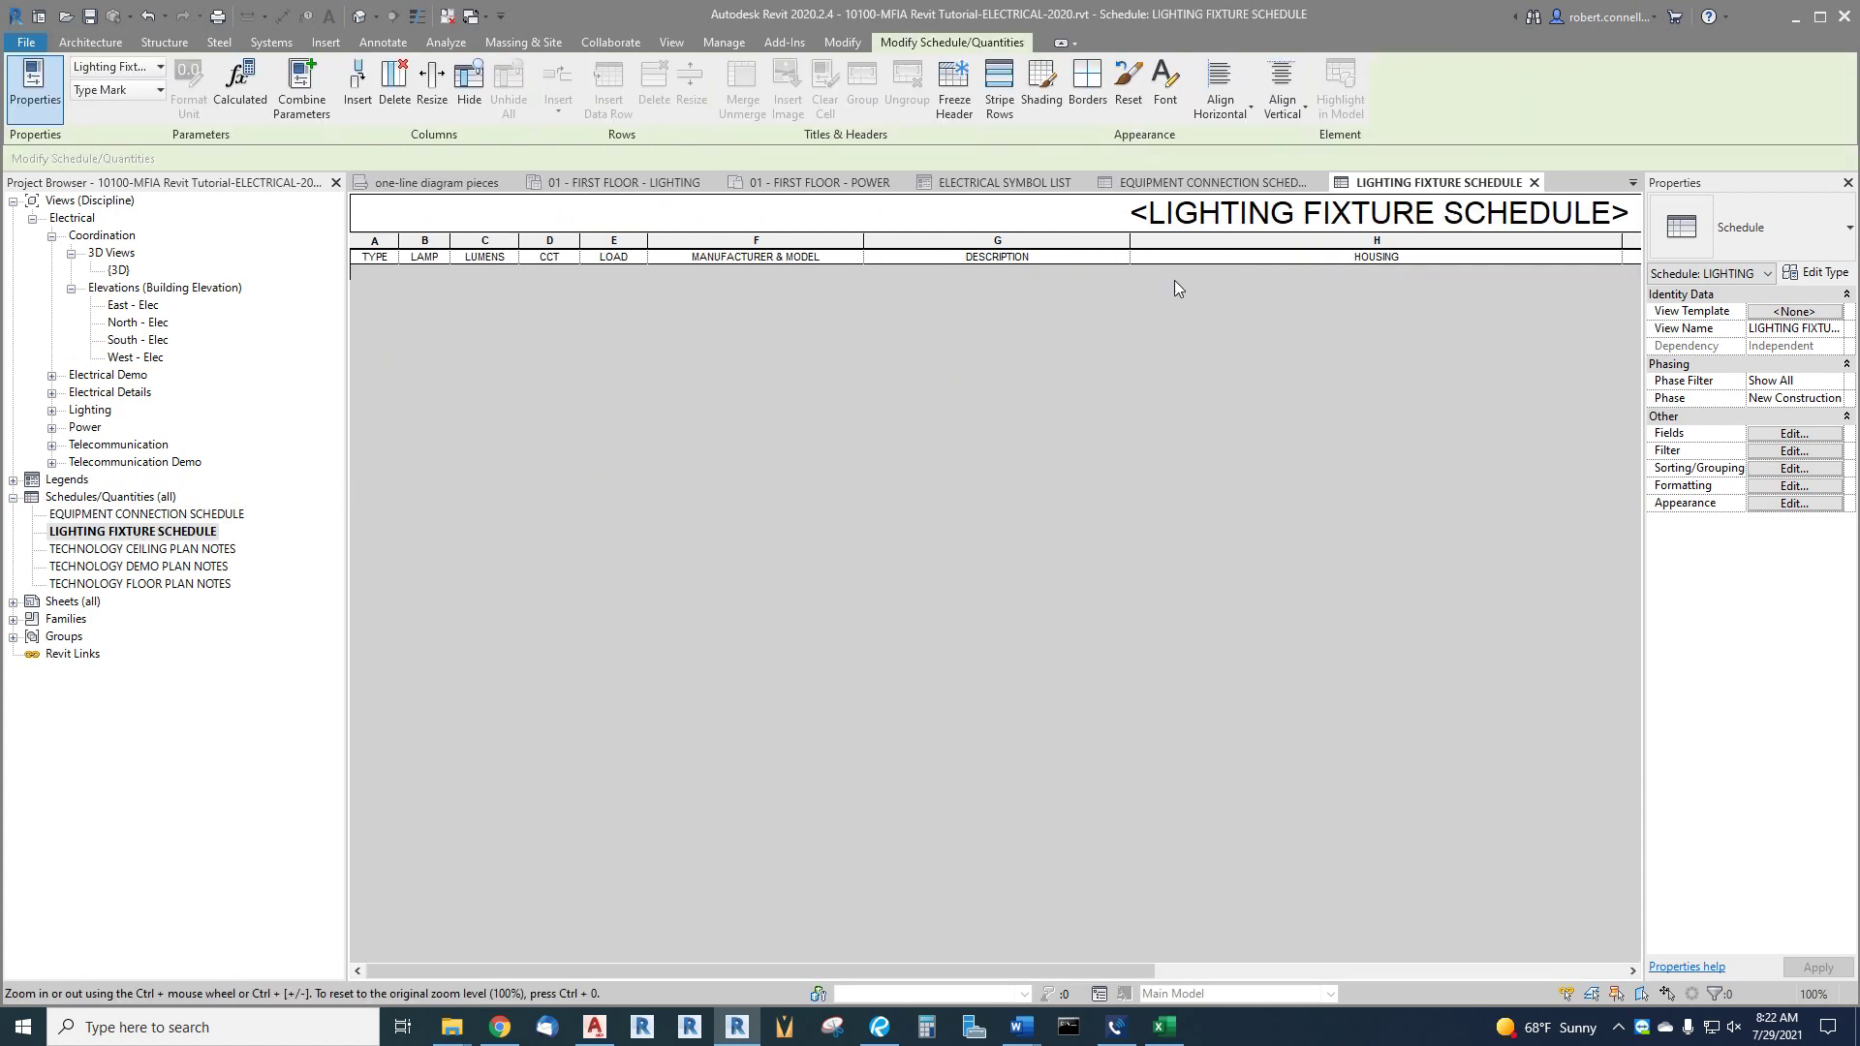
{"action": "left_click", "coordinate": [13, 497]}
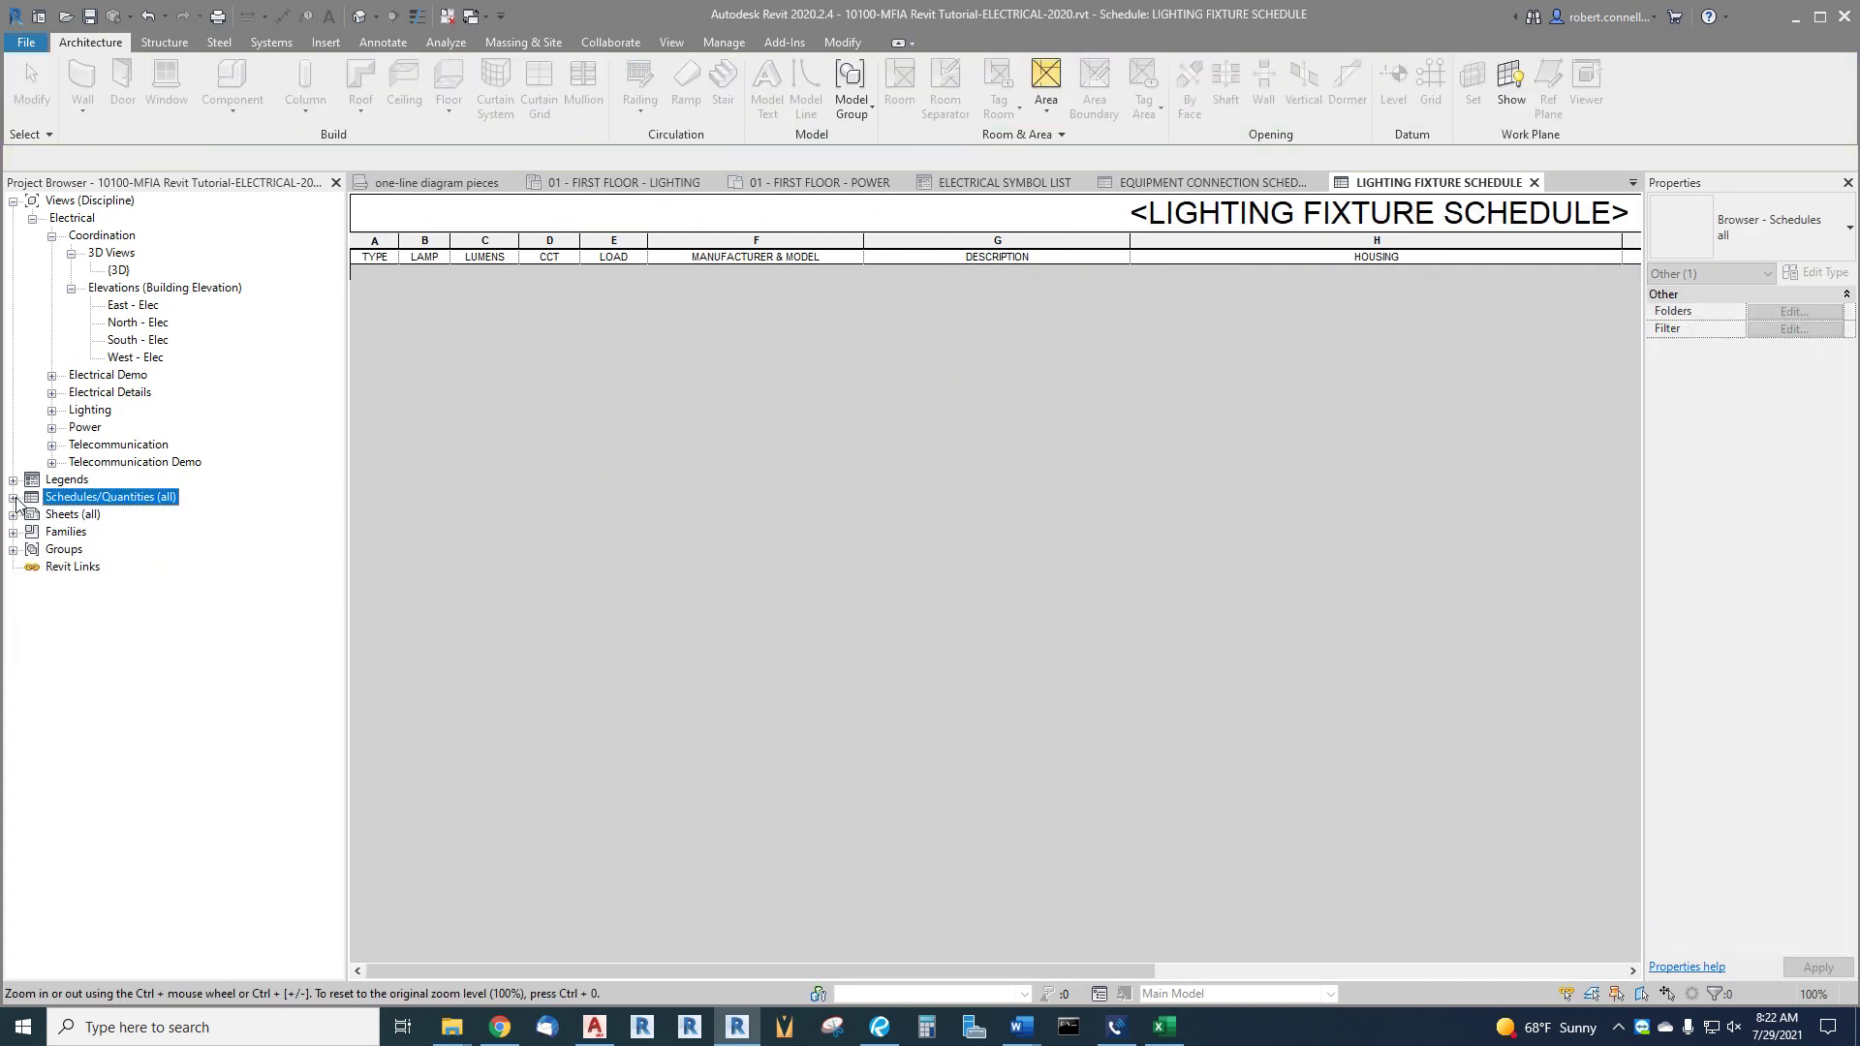
{"action": "left_click", "coordinate": [14, 514]}
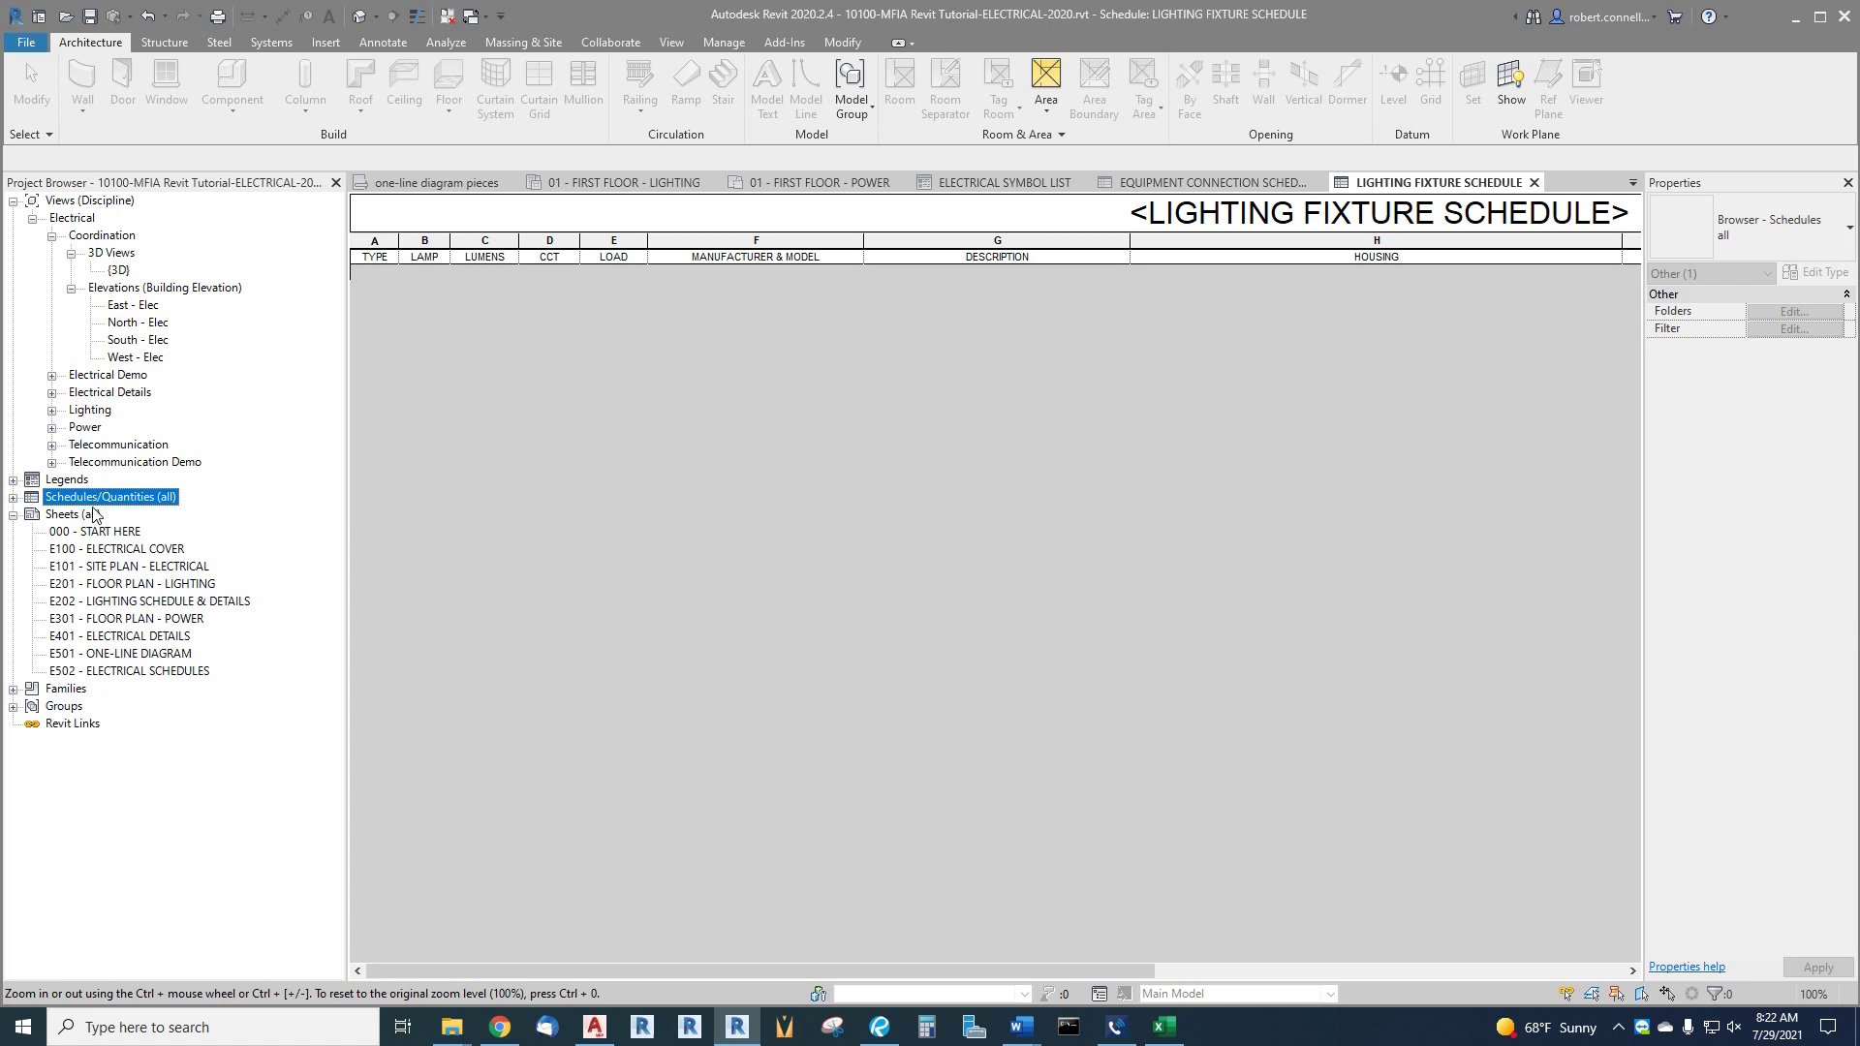
{"action": "left_click", "coordinate": [127, 552]}
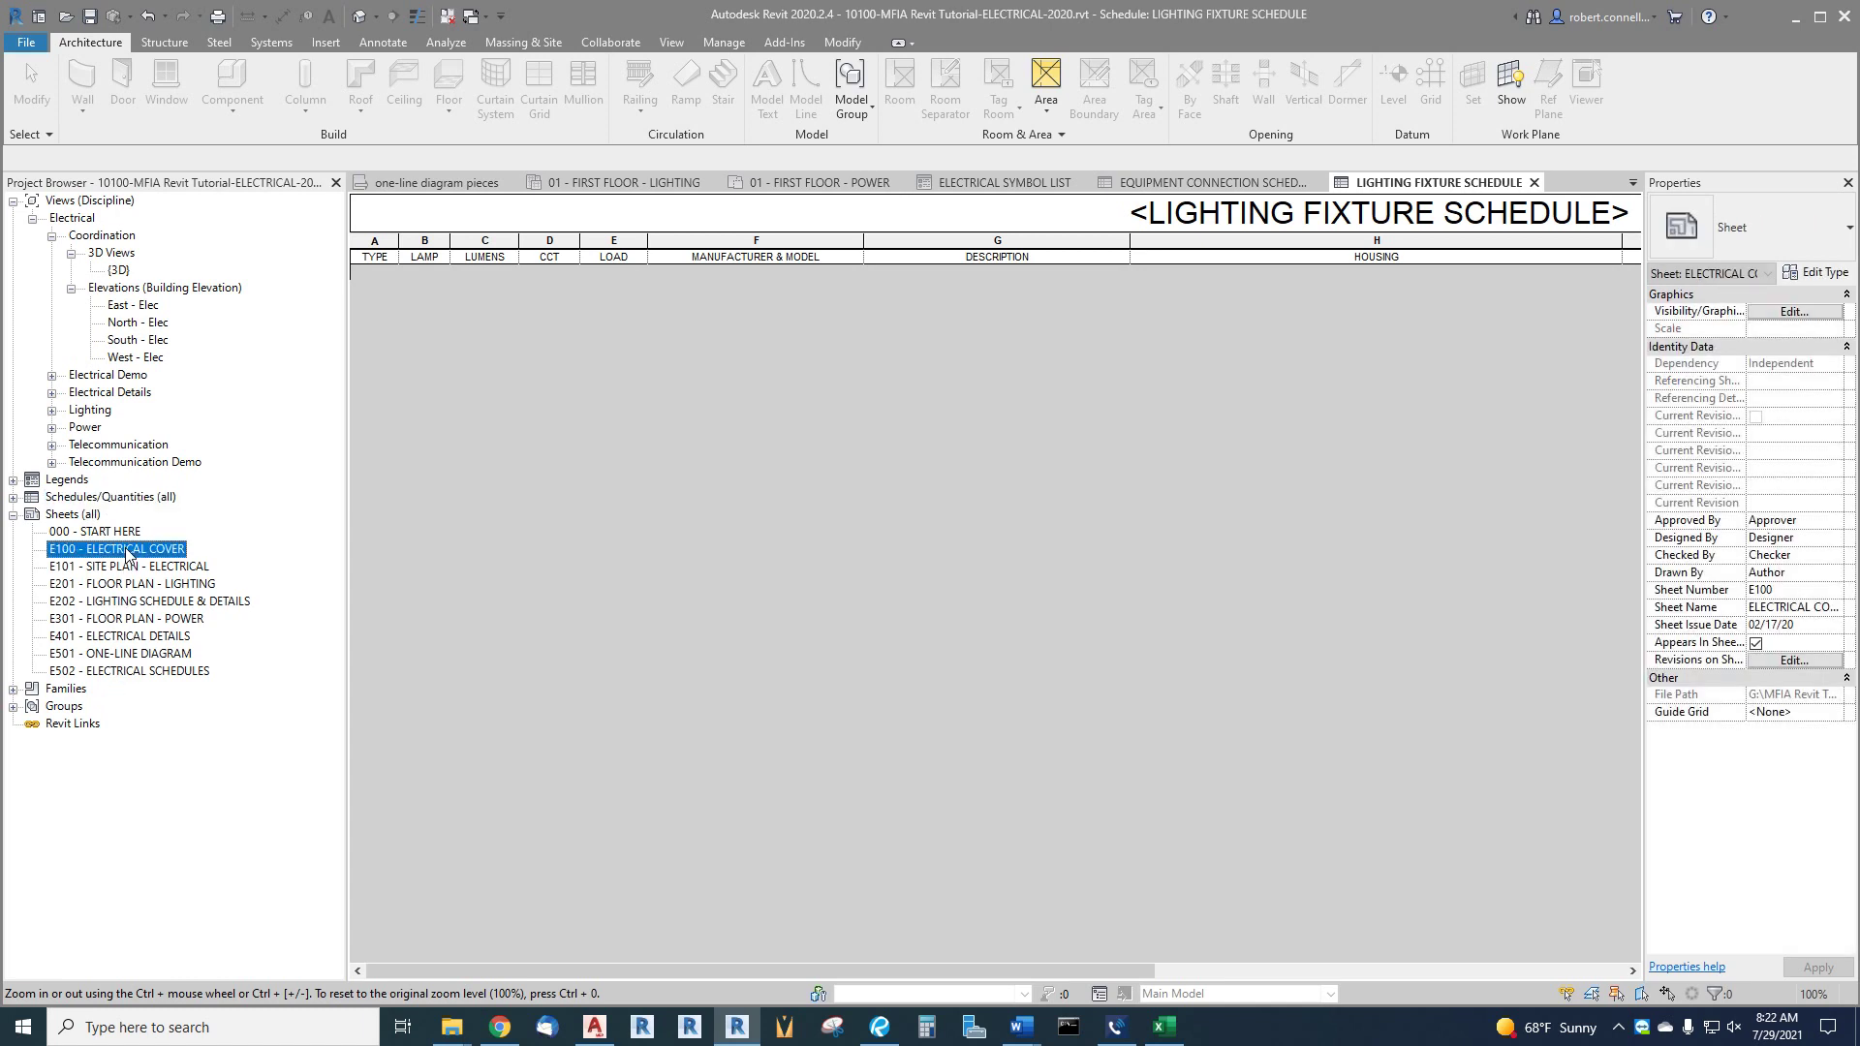
{"action": "double_click", "coordinate": [127, 552]}
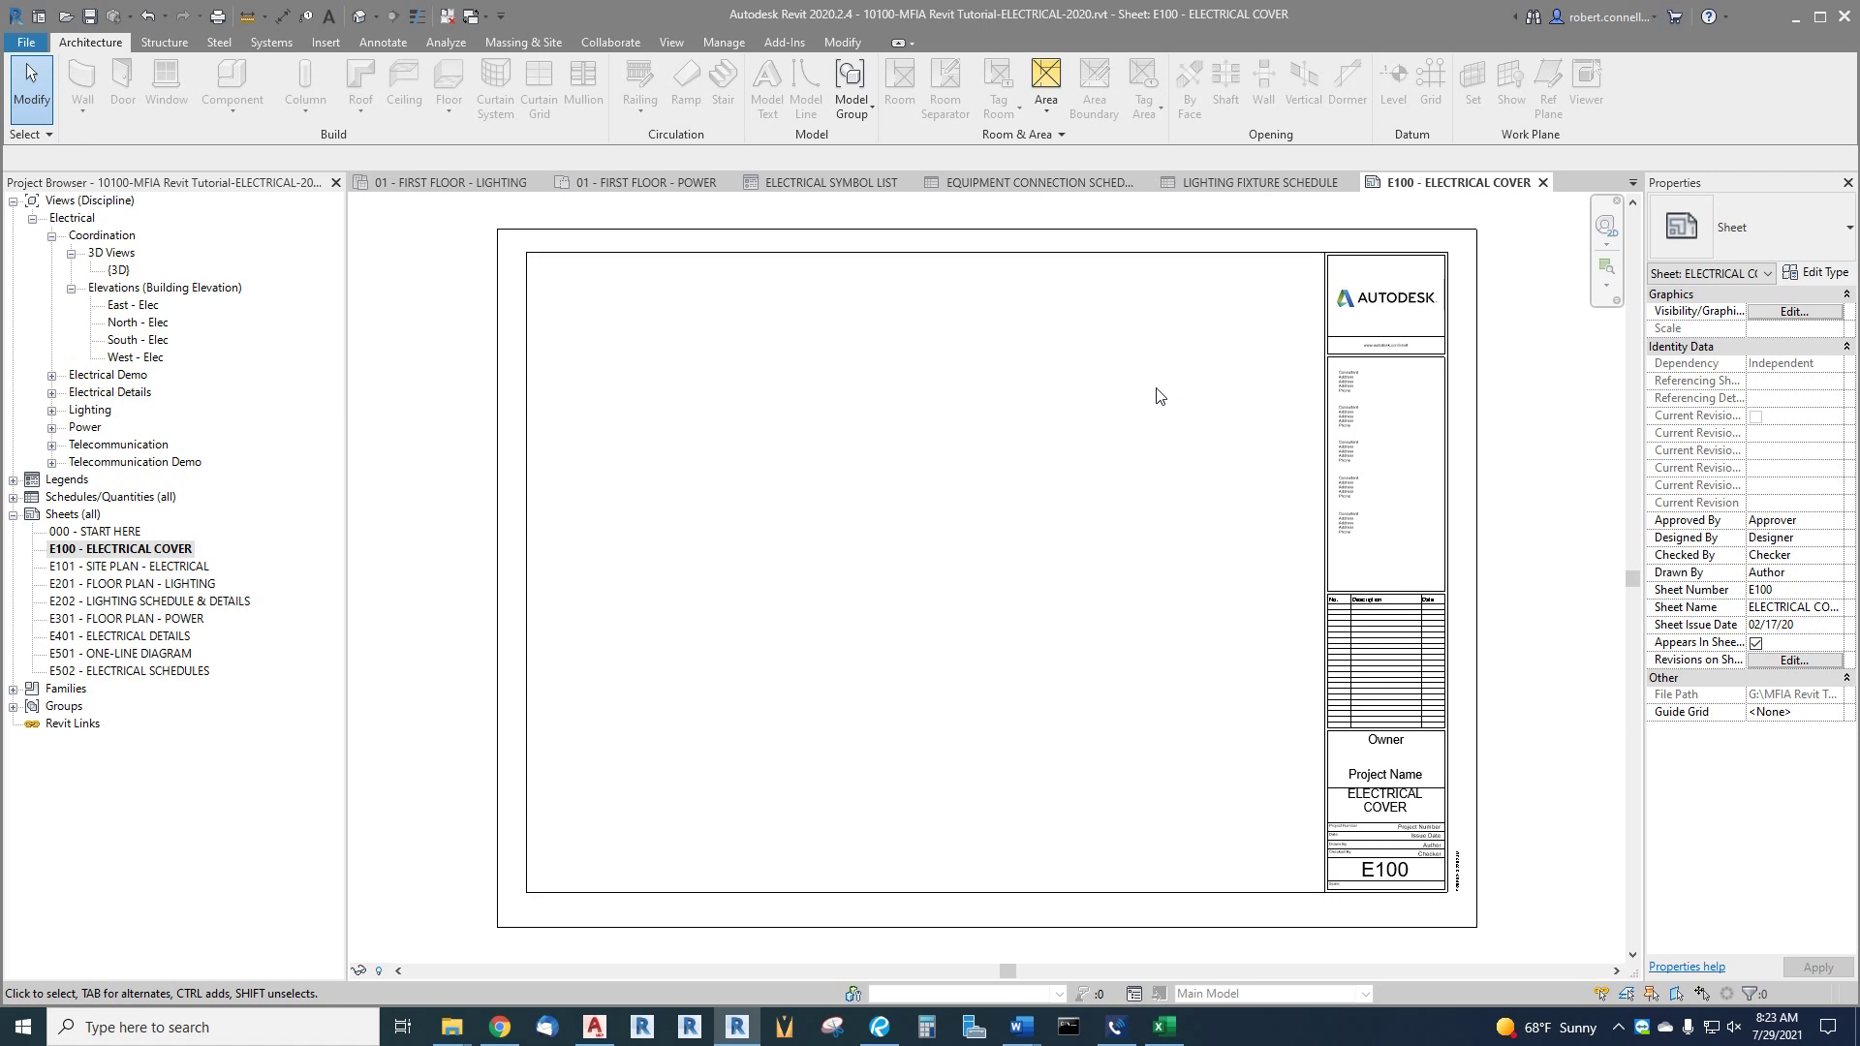
Fold away the sheets list and expand Families to show the Annotation Symbols families.
{"action": "left_click", "coordinate": [14, 515]}
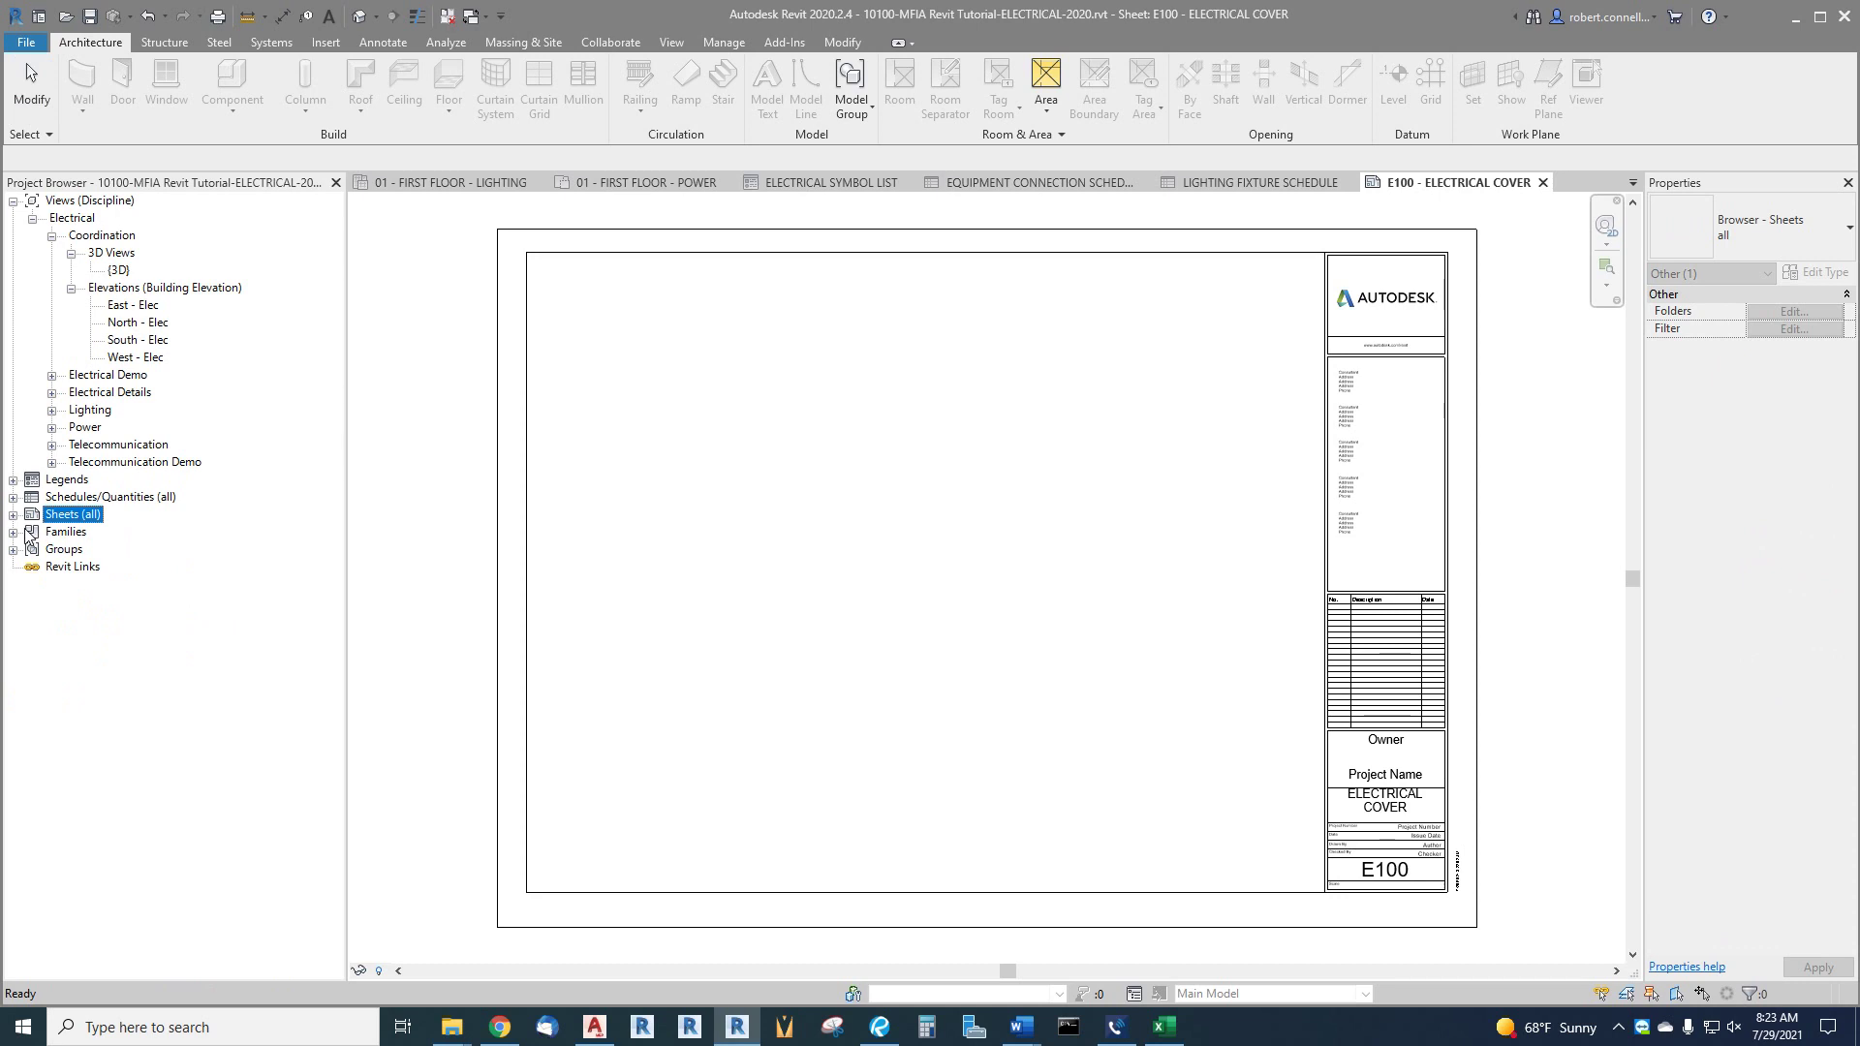
{"action": "left_click", "coordinate": [14, 534]}
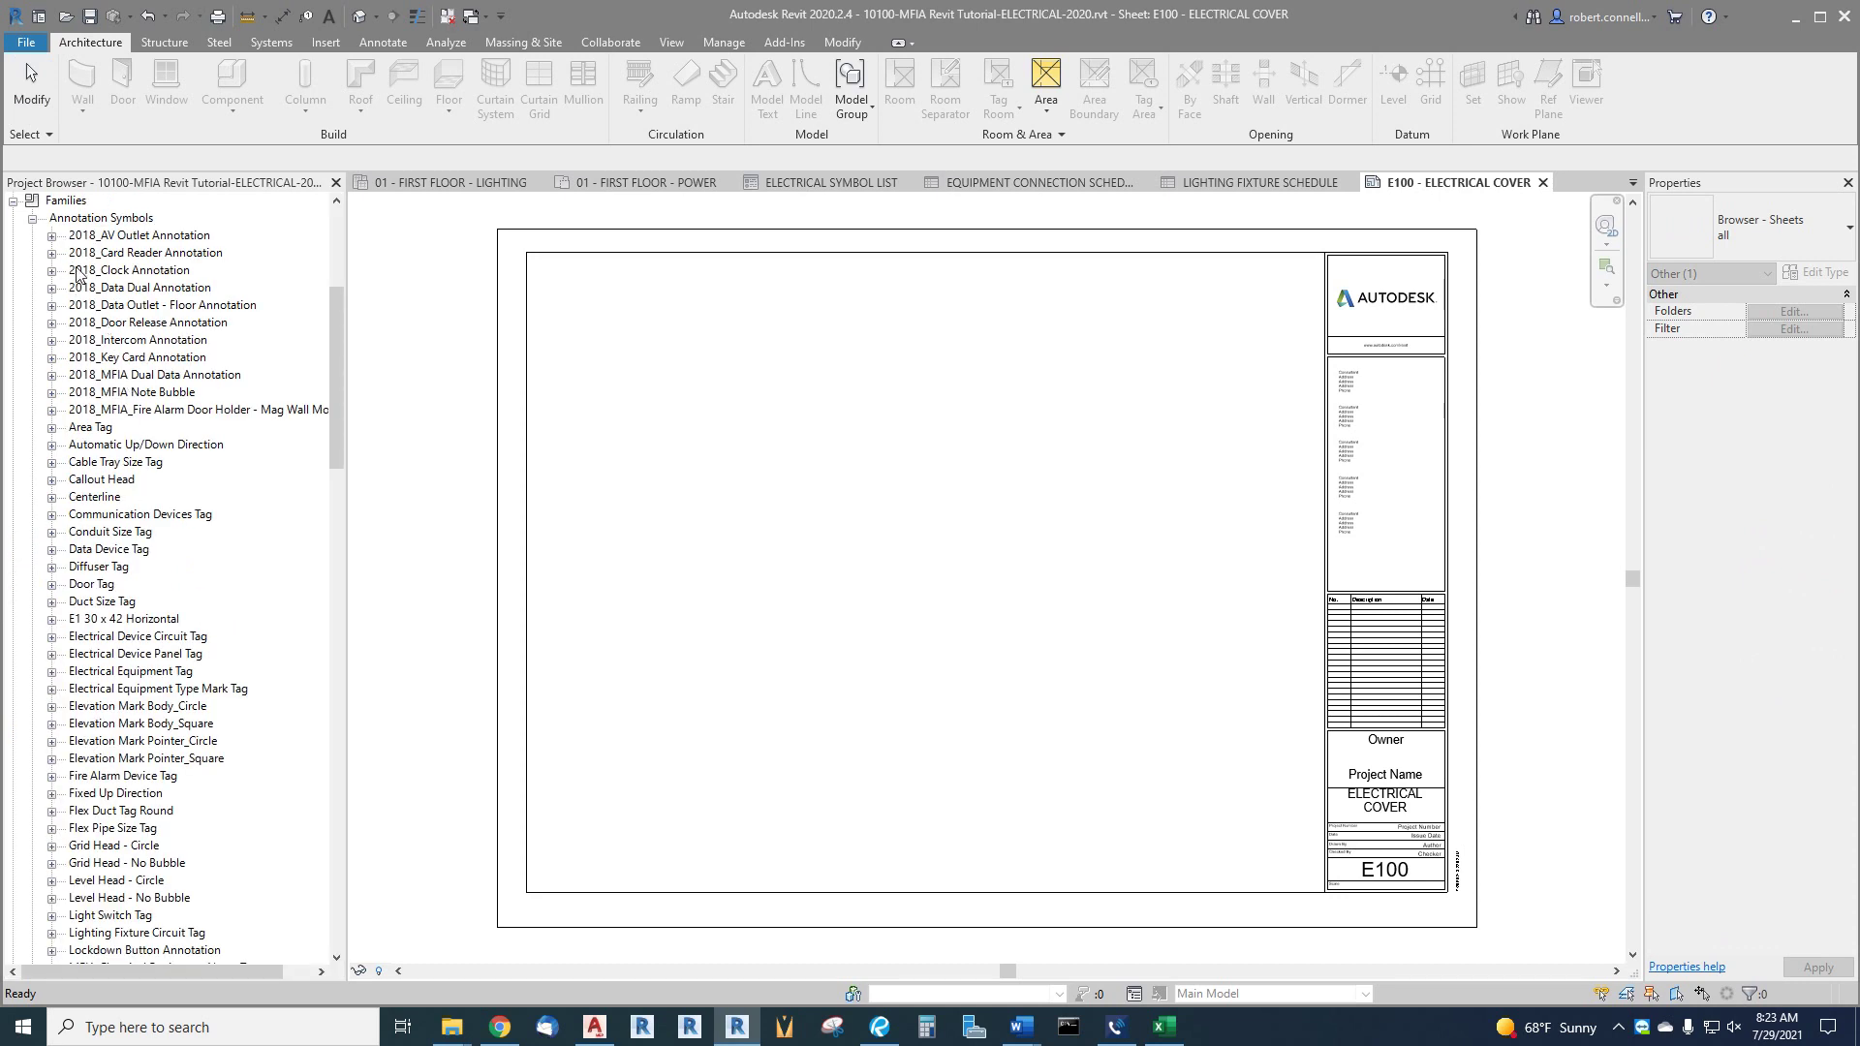
Expand the Electrical Equipment and Electrical Fixtures family categories.
{"action": "left_click_drag", "start_coordinate": [331, 356], "coordinate": [349, 432]}
{"action": "scroll", "coordinate": [215, 542], "scroll_direction": "down", "scroll_amount": 8}
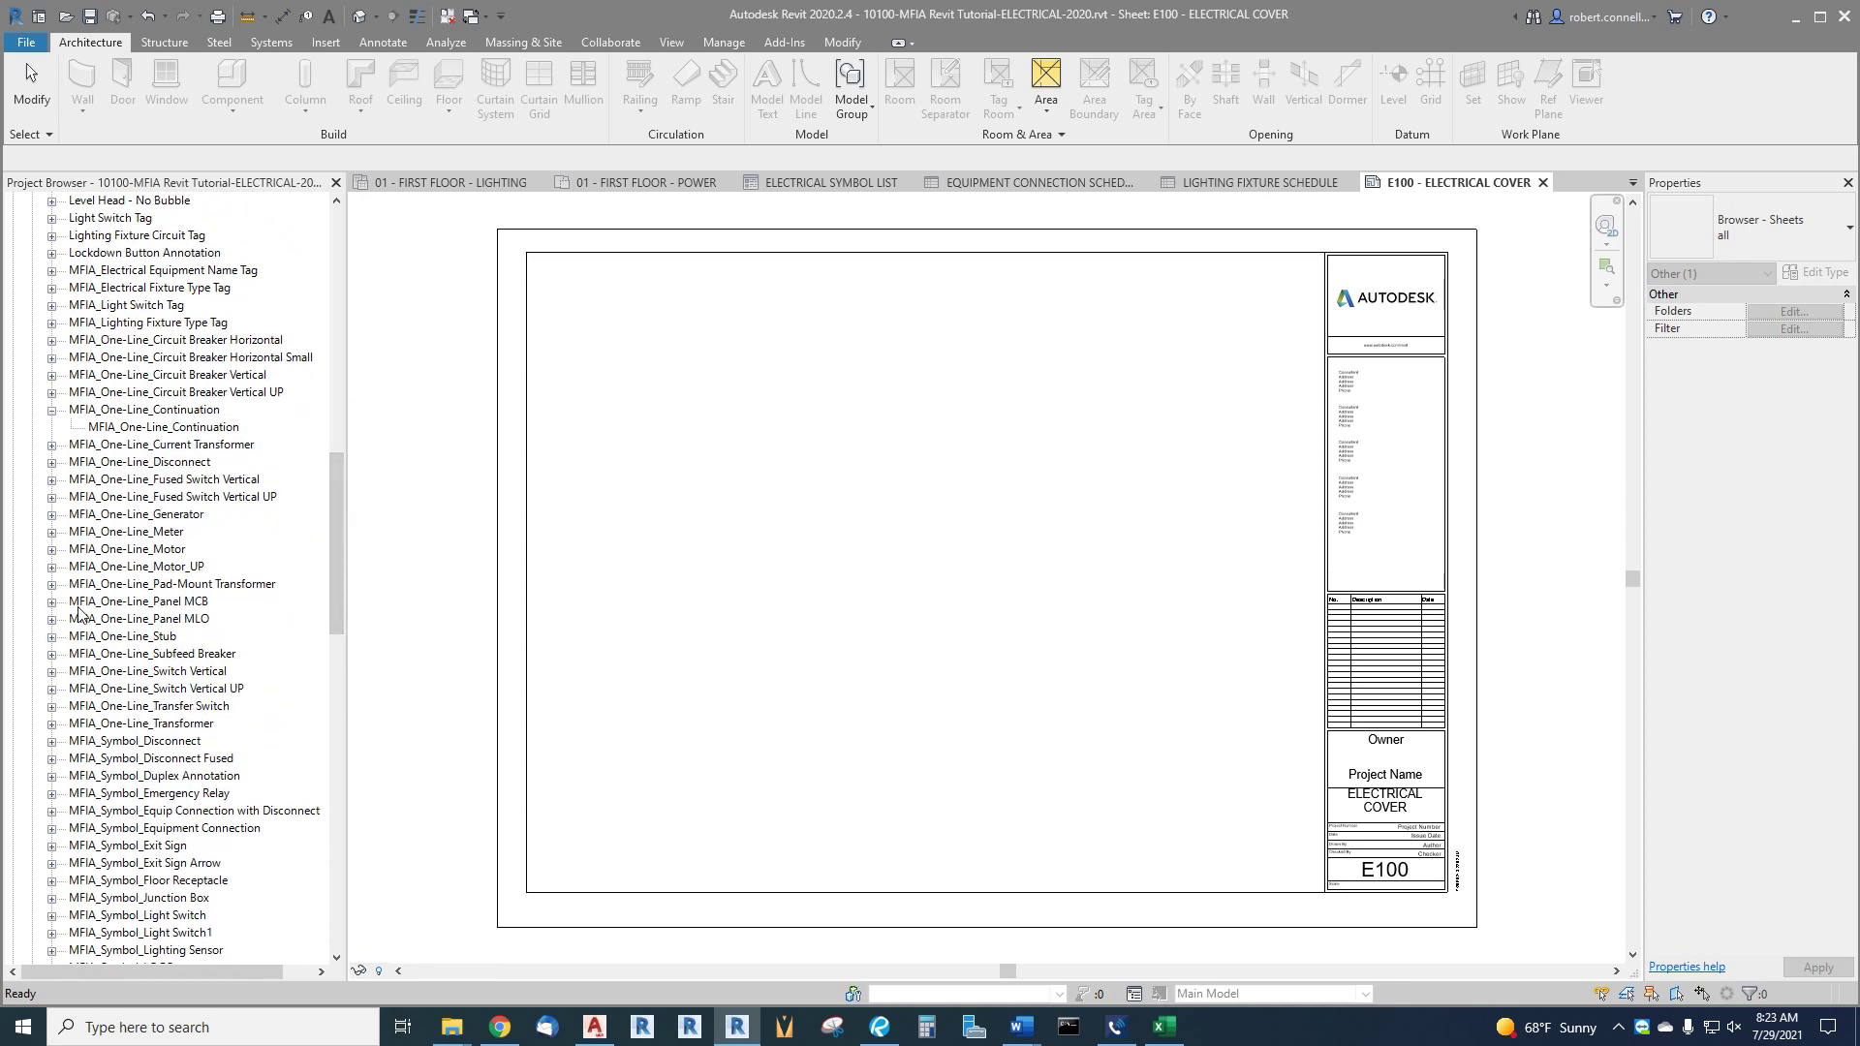
{"action": "left_click_drag", "start_coordinate": [338, 531], "coordinate": [335, 804]}
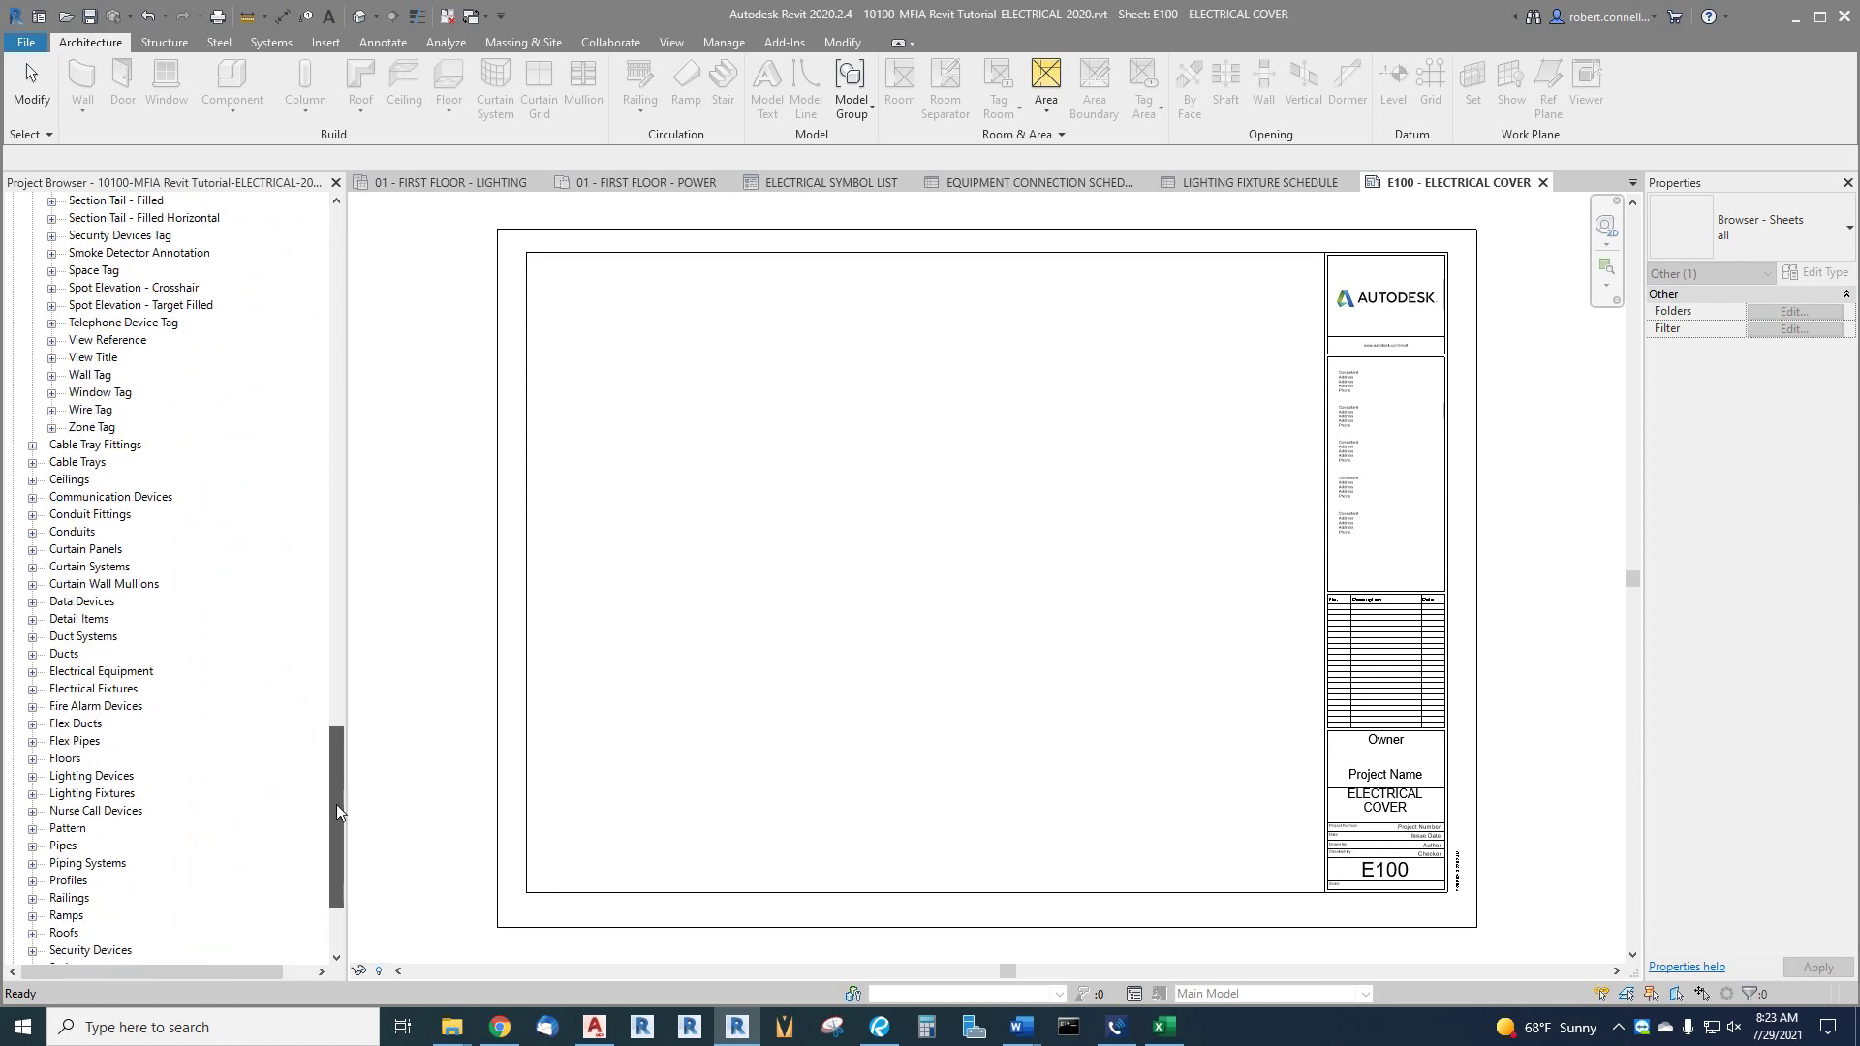
{"action": "left_click", "coordinate": [32, 671]}
{"action": "scroll", "coordinate": [116, 611], "scroll_direction": "down", "scroll_amount": 4}
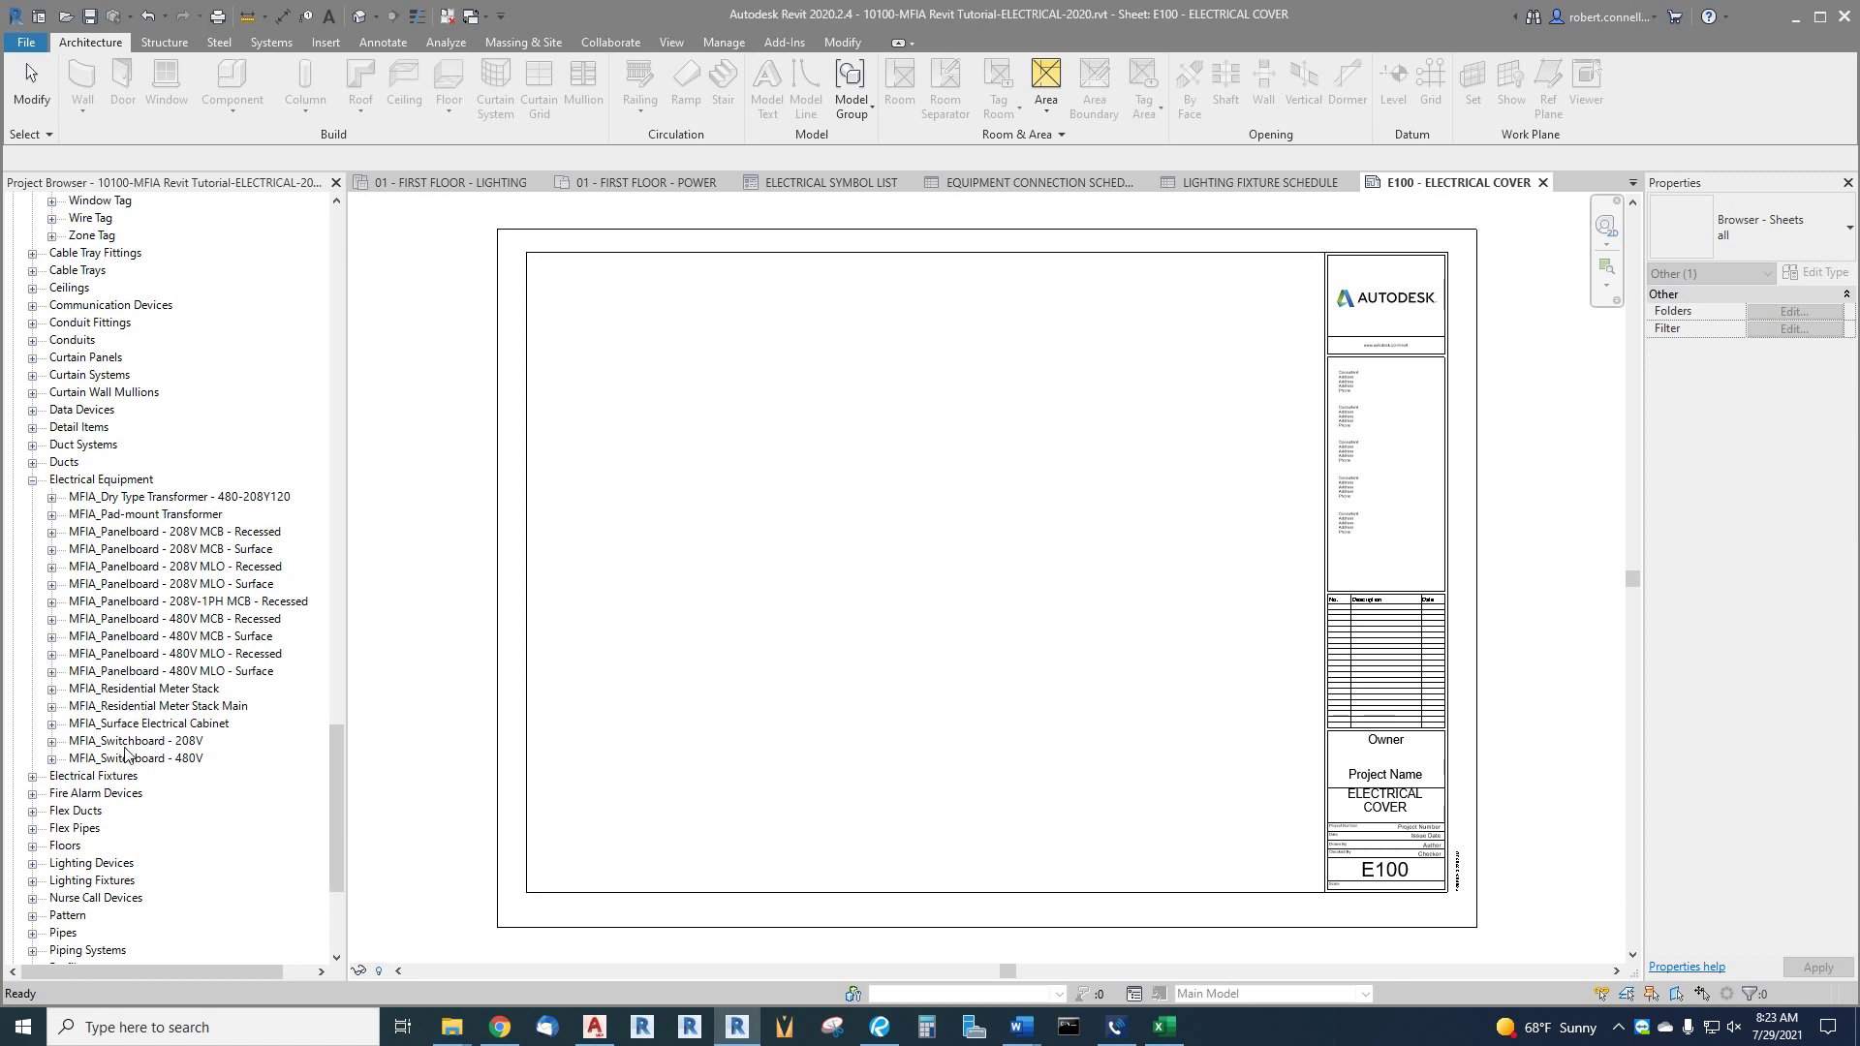
{"action": "left_click", "coordinate": [32, 776]}
Expand Lighting Devices, the MFIA_Lighting Switch types, and Lighting Fixtures families.
{"action": "scroll", "coordinate": [116, 736], "scroll_direction": "down", "scroll_amount": 4}
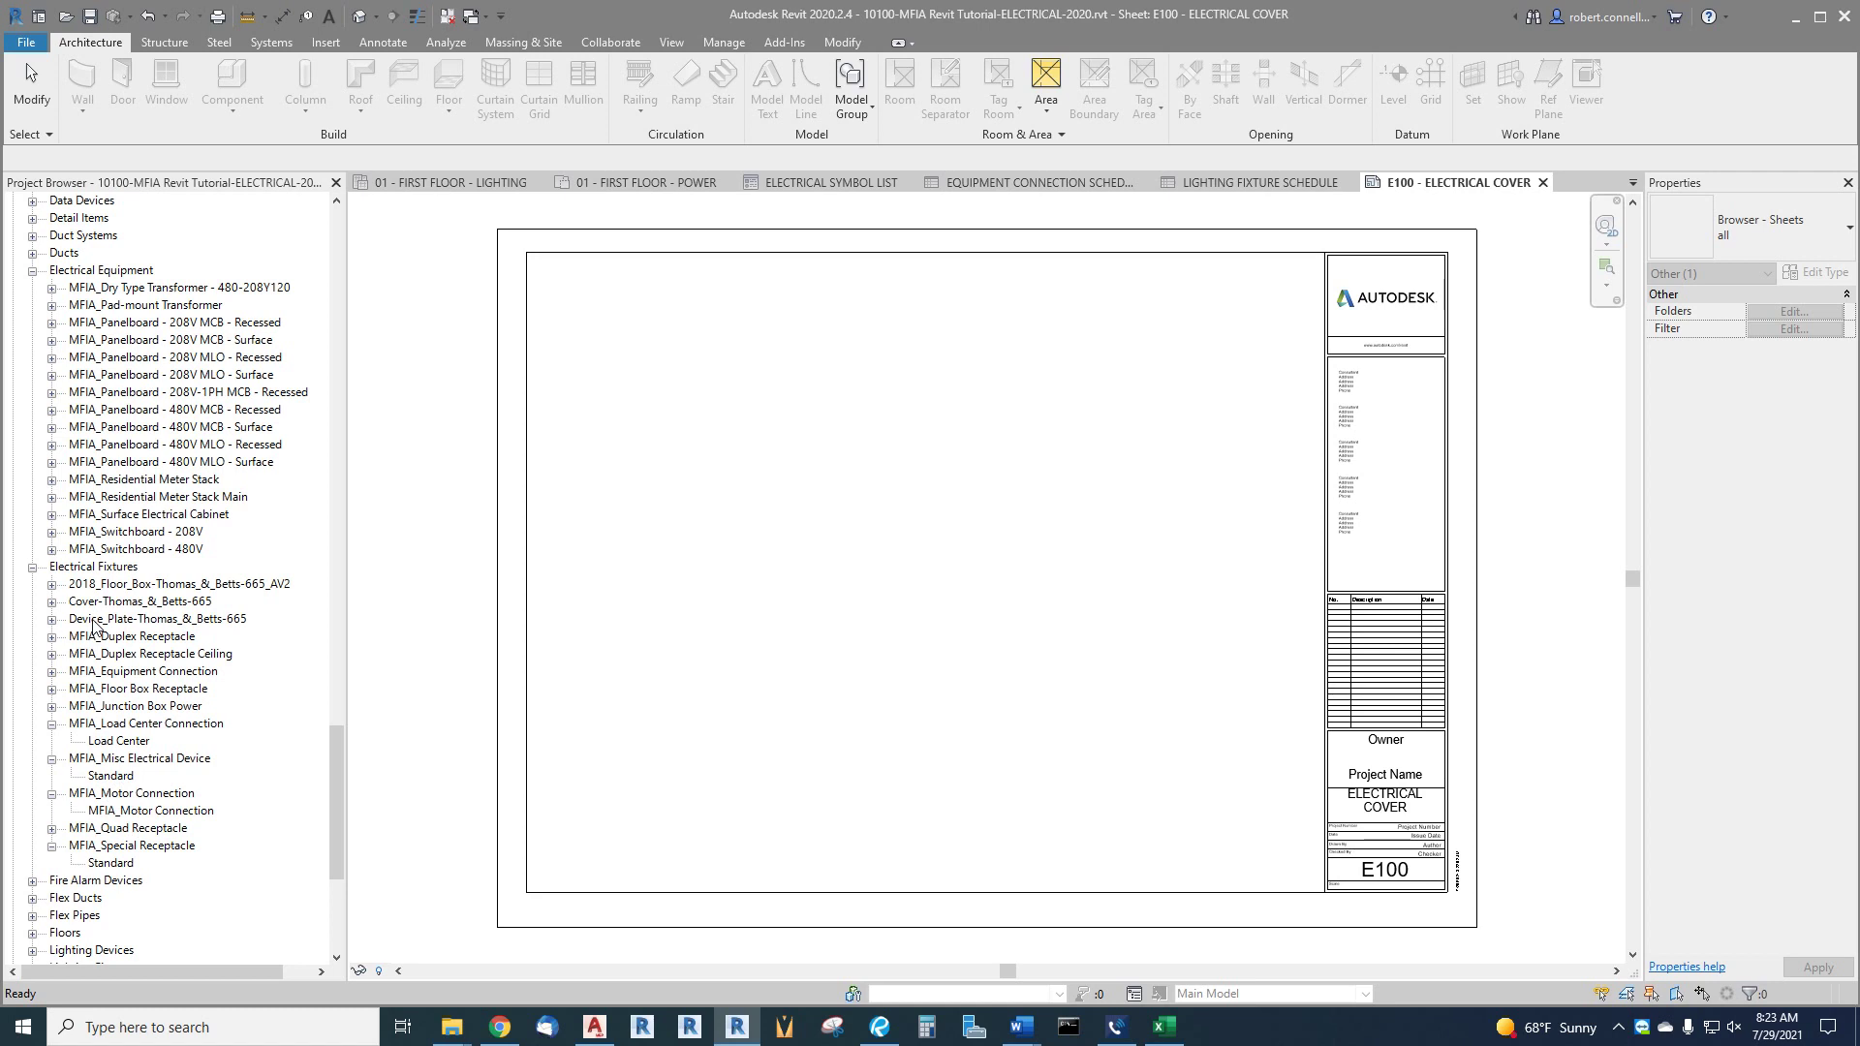
{"action": "scroll", "coordinate": [136, 662], "scroll_direction": "down", "scroll_amount": 2}
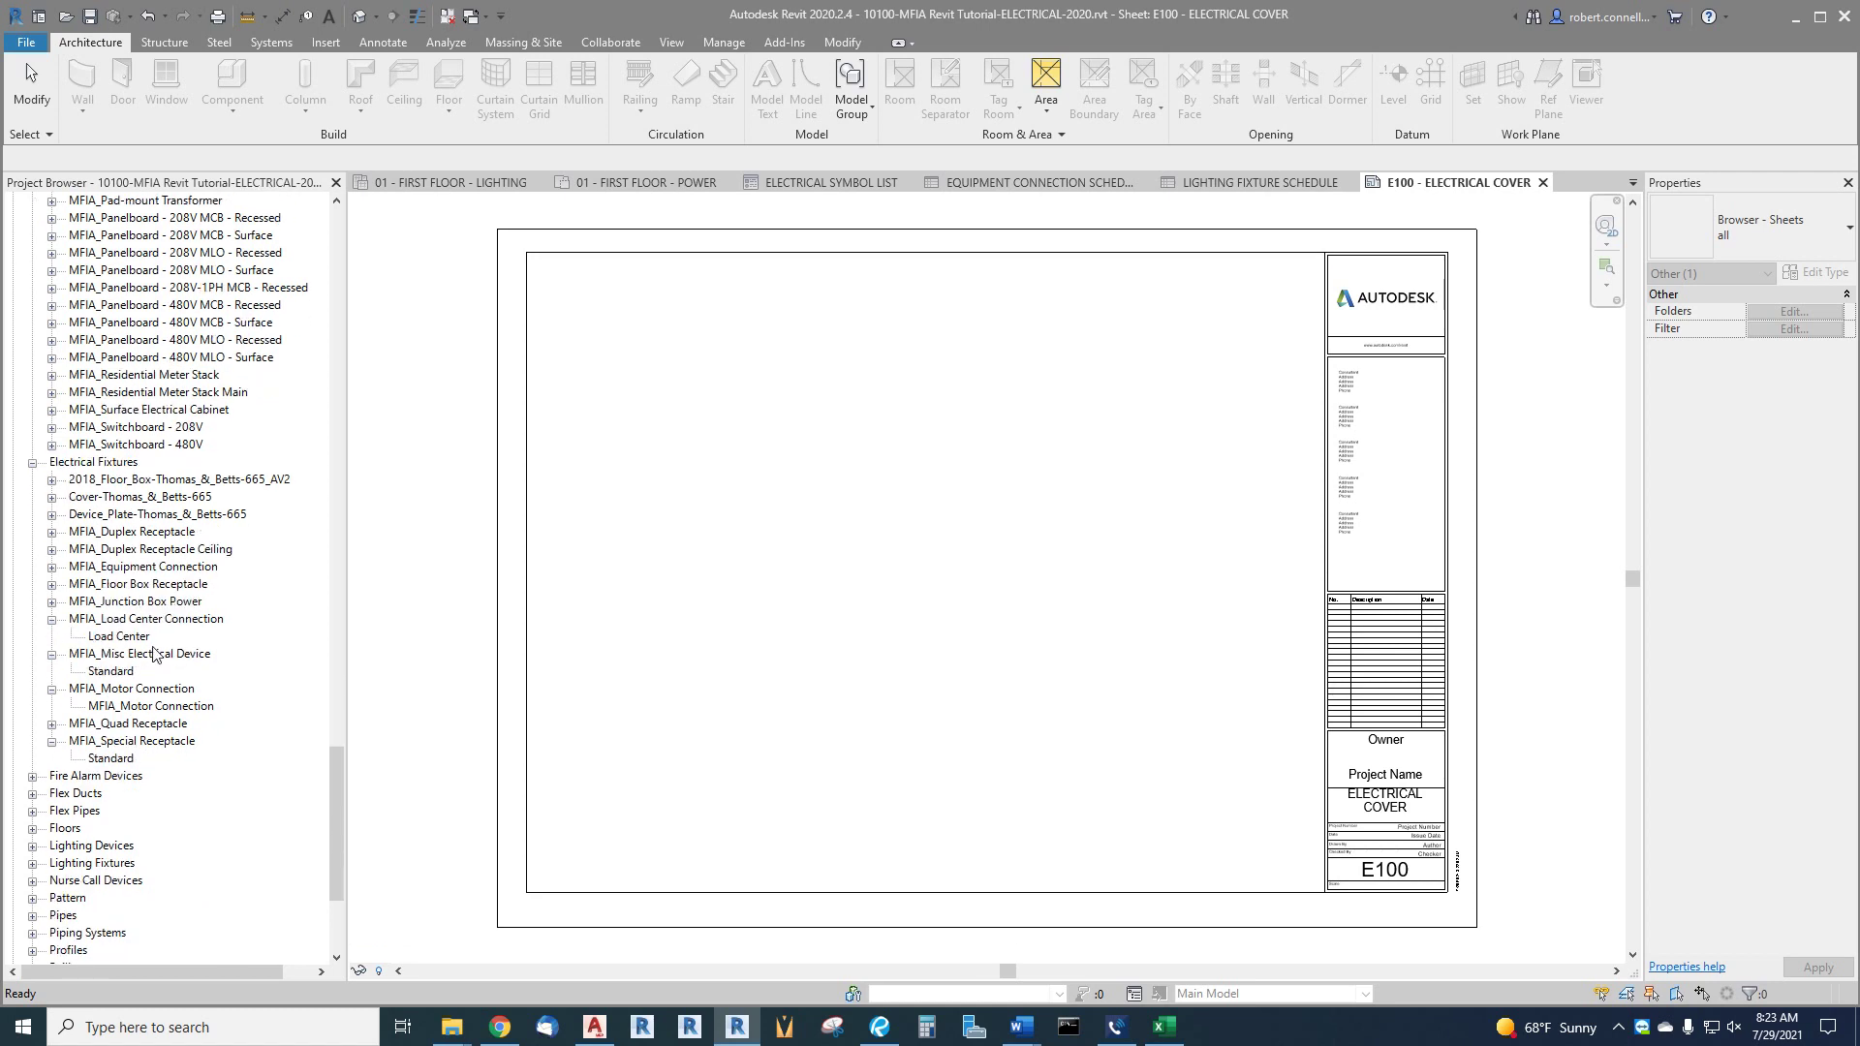
{"action": "left_click", "coordinate": [32, 846]}
{"action": "scroll", "coordinate": [116, 775], "scroll_direction": "down", "scroll_amount": 4}
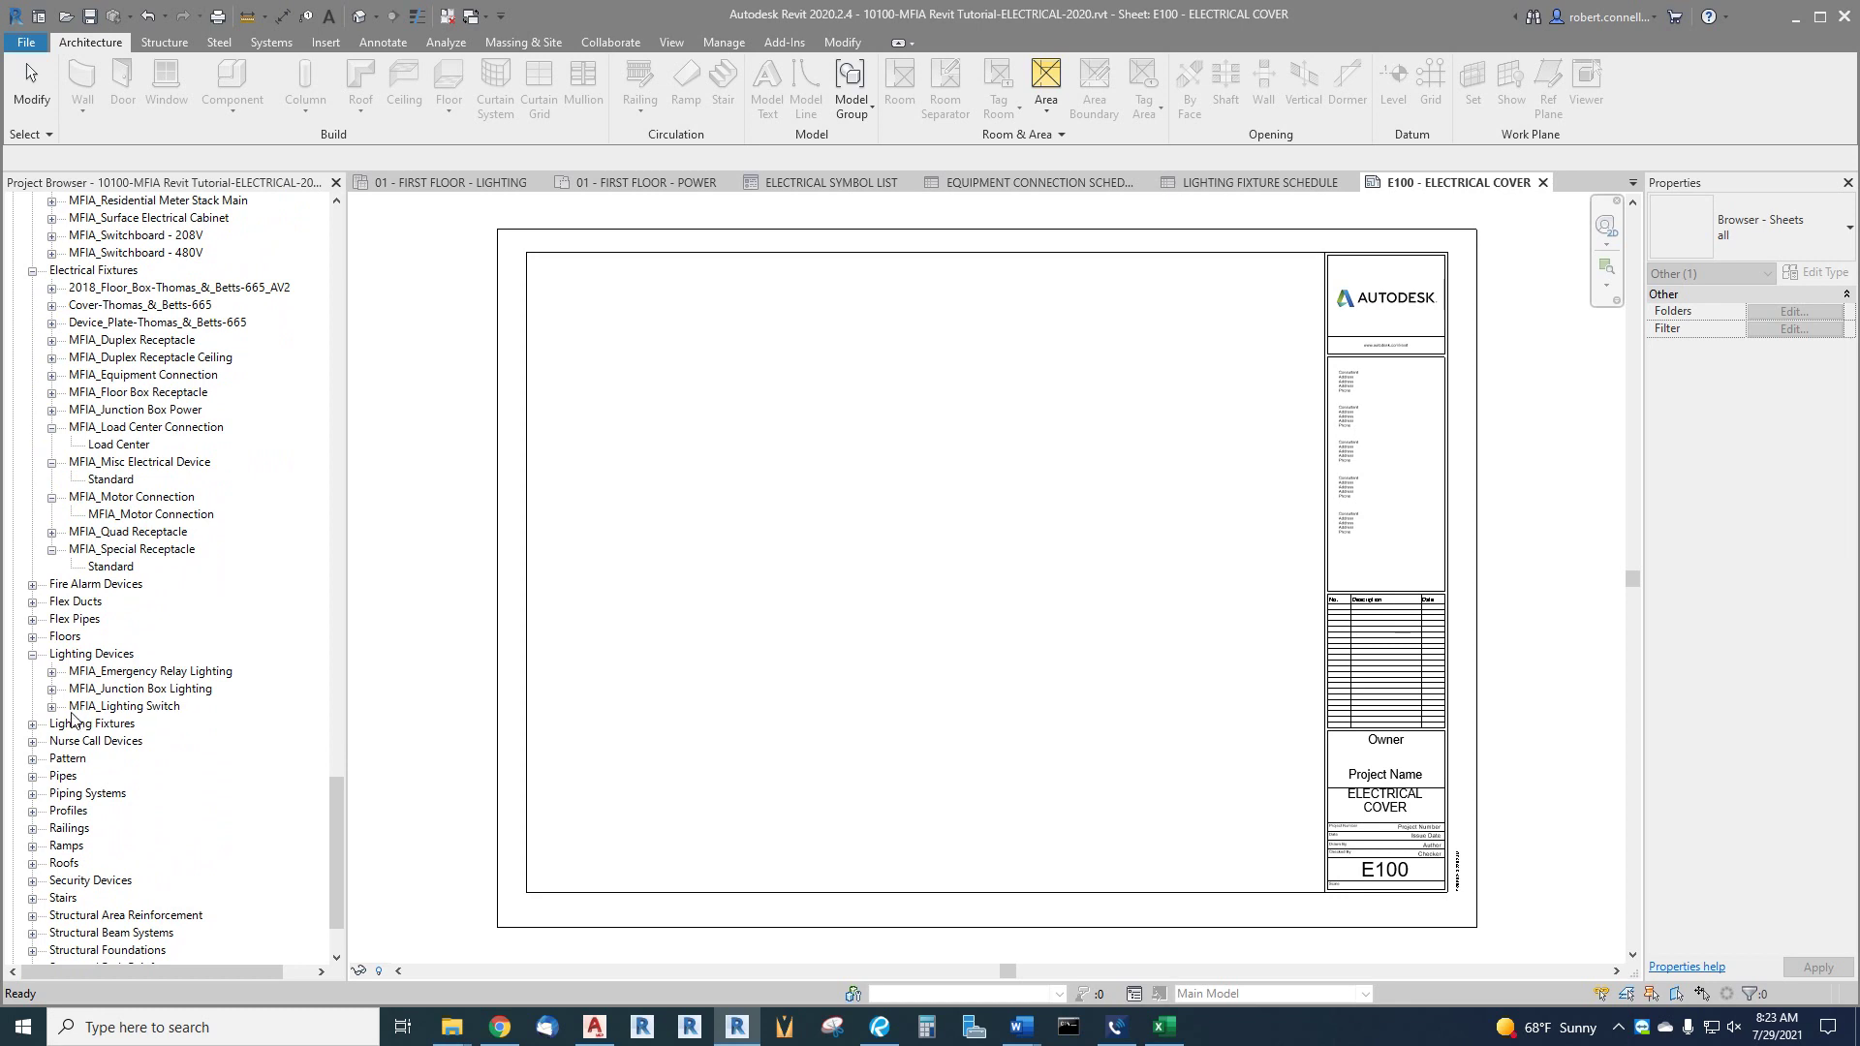
{"action": "left_click", "coordinate": [52, 707]}
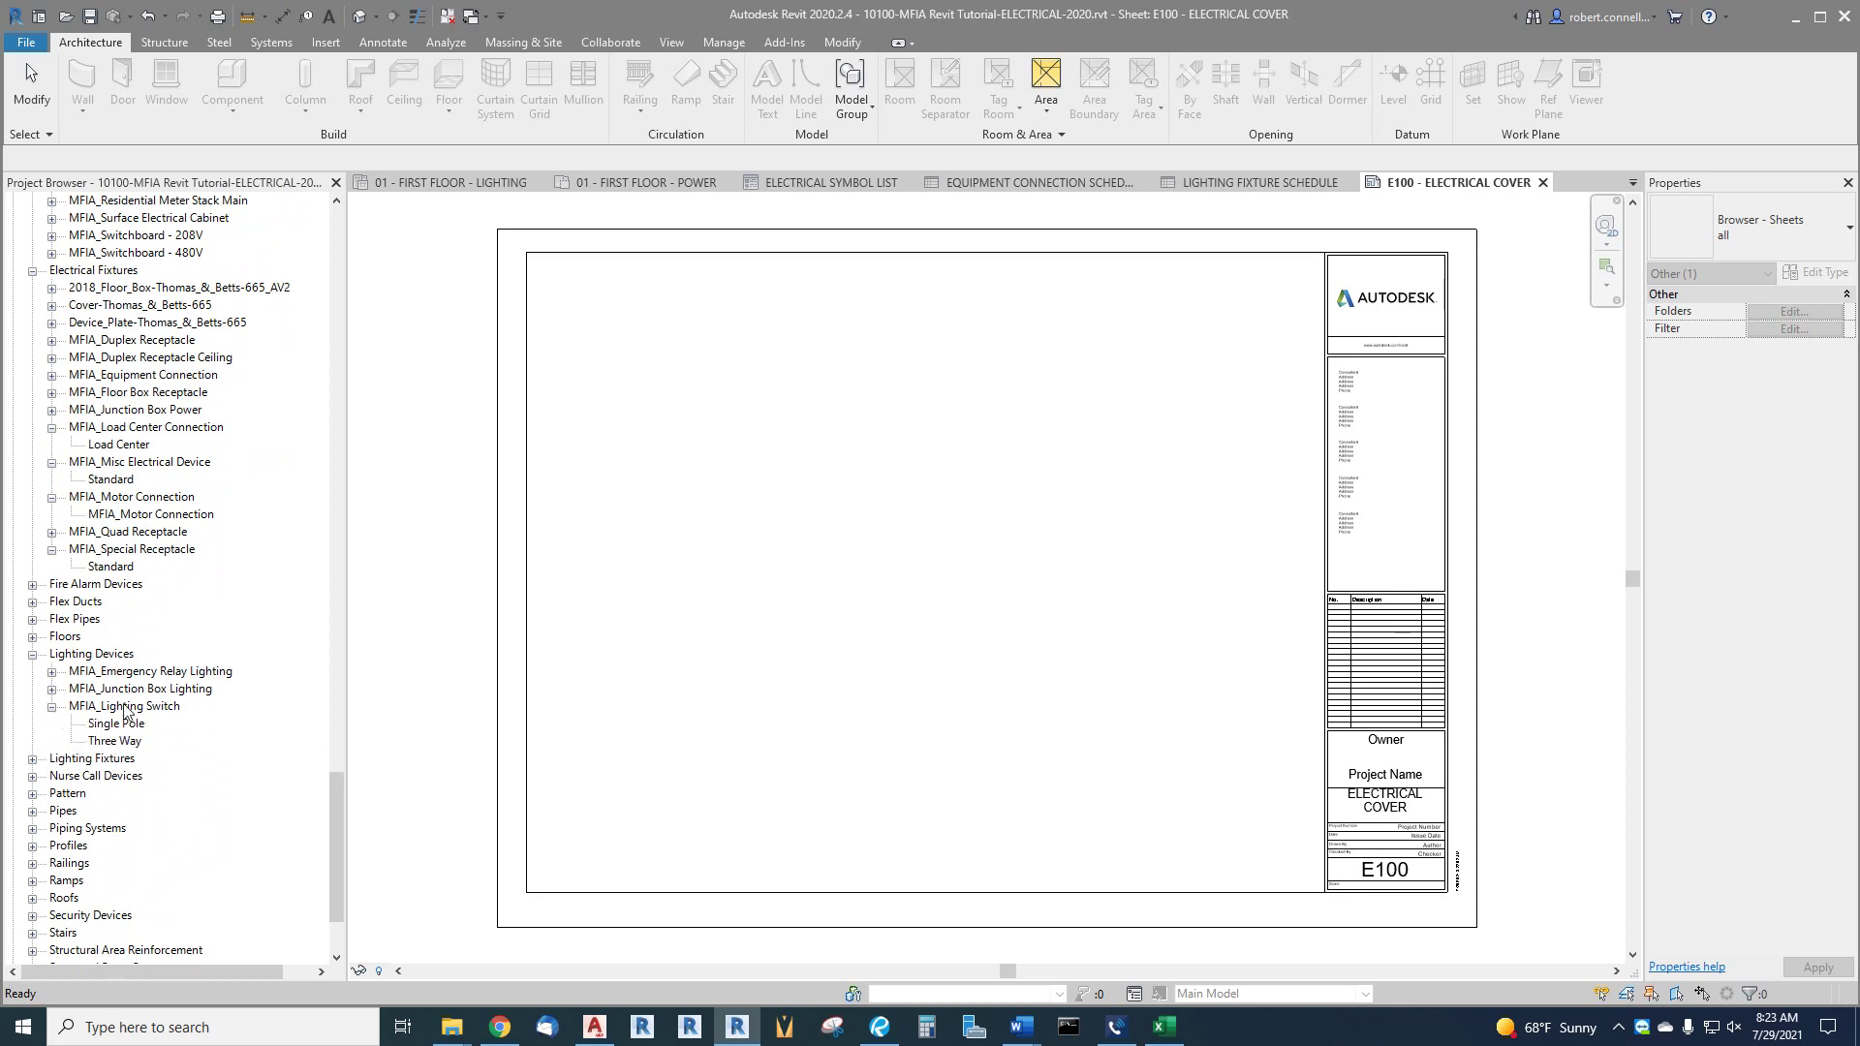
{"action": "left_click", "coordinate": [32, 758]}
{"action": "scroll", "coordinate": [140, 640], "scroll_direction": "down", "scroll_amount": 2}
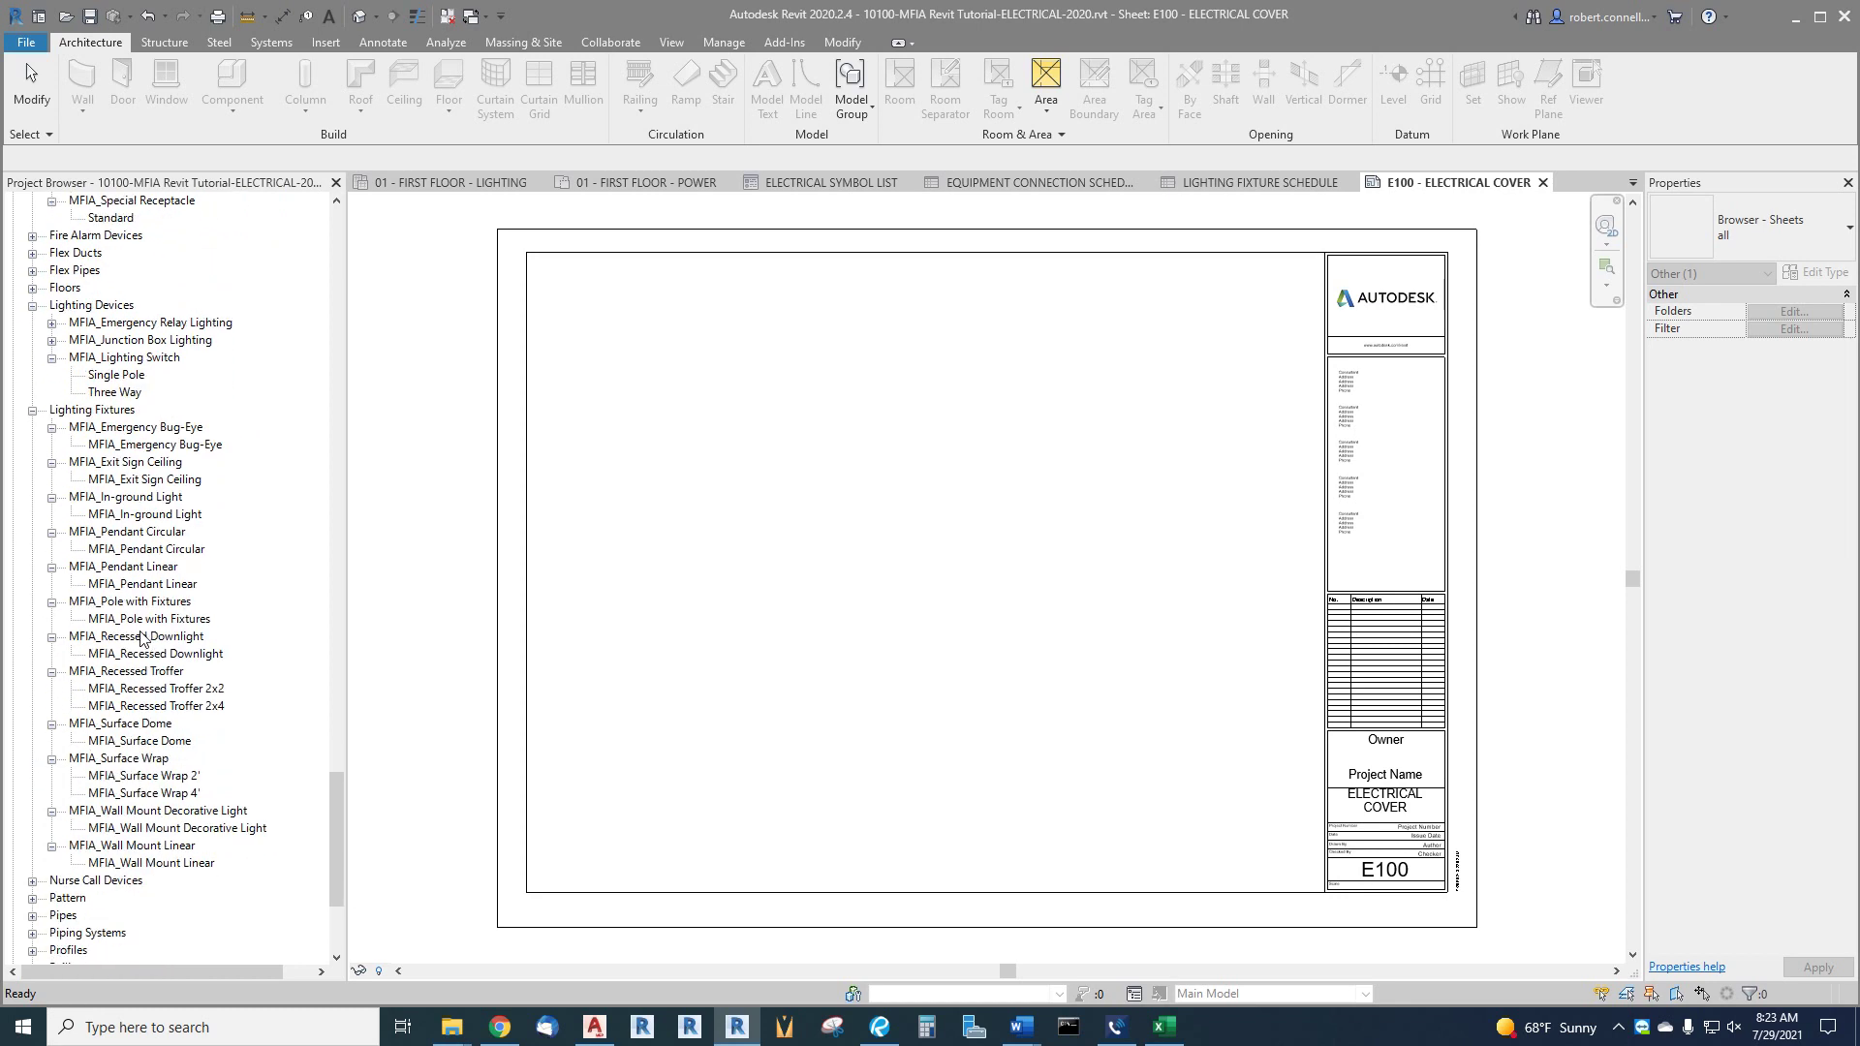